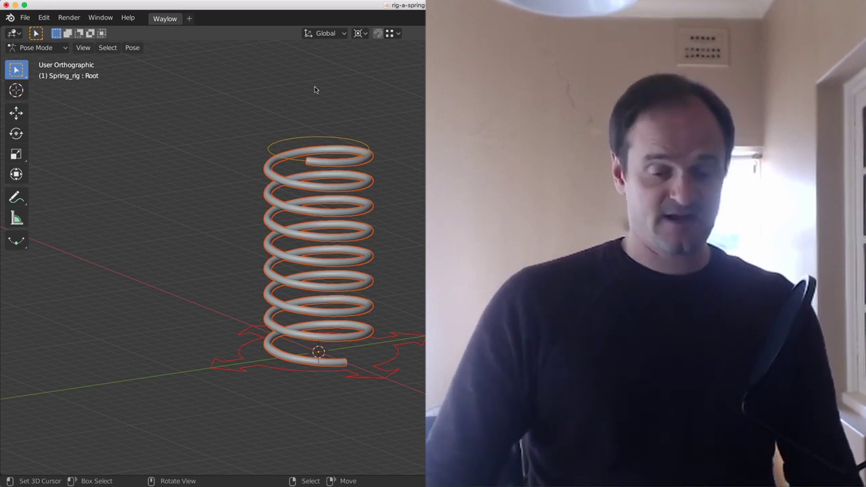
Try moving the spring rig's Top bone to stretch and squash the spring.
right_drag(298, 136, 299, 142)
key(g)
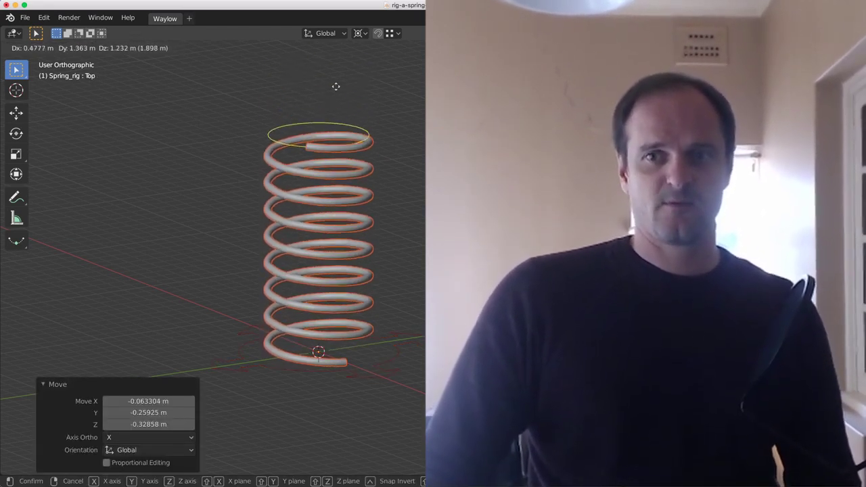
right_click(348, 128)
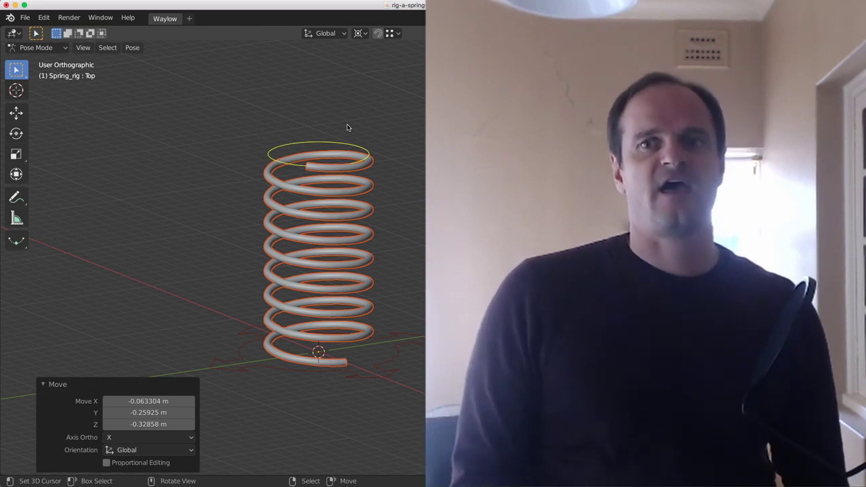
click(330, 144)
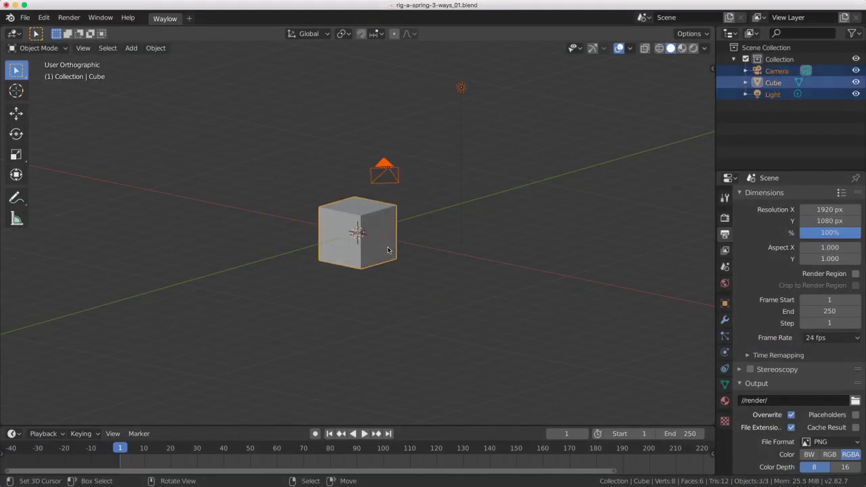
Delete the default camera, cube and light from the scene.
key(x)
click(386, 247)
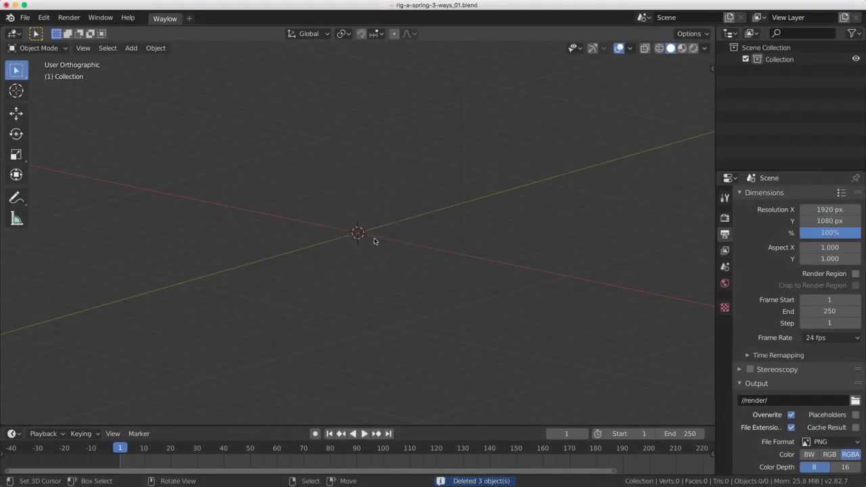
Search the add-on preferences for "extra" and check whether Add Curve: Extra Objects is enabled.
key(F4)
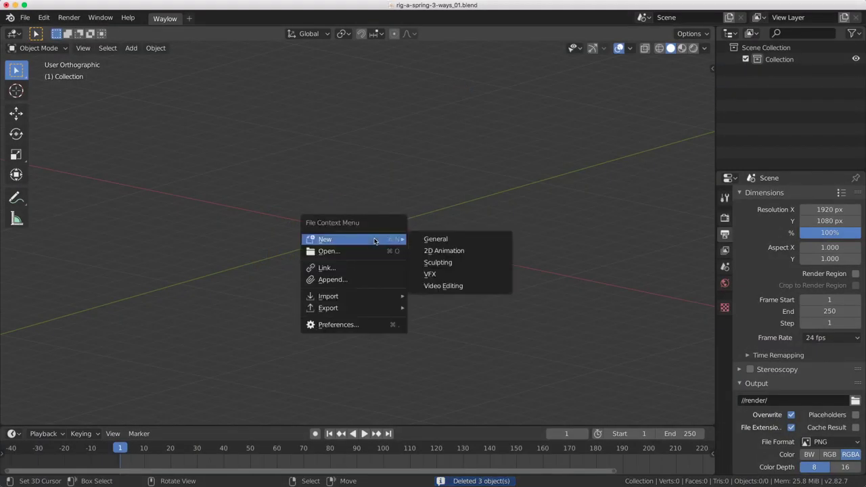
click(363, 324)
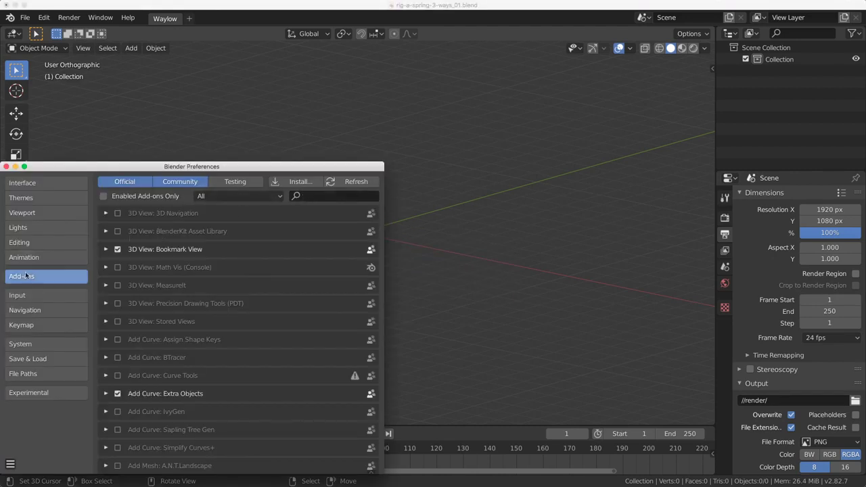
click(332, 196)
text(extra)
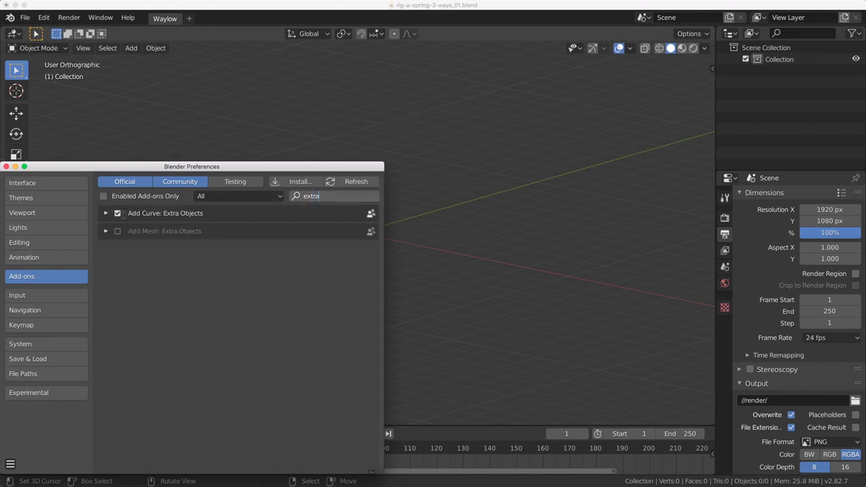
click(6, 167)
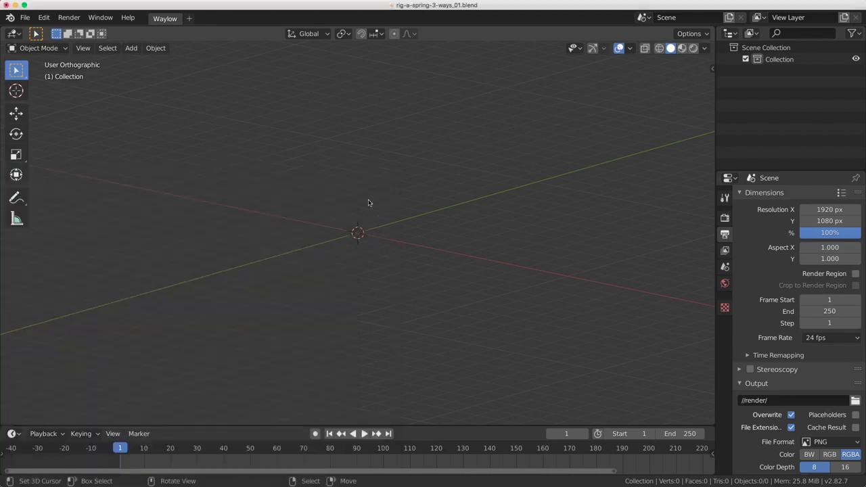
Add an Archemedian curve spiral at the origin and set its direction to Clockwise.
key(shift+a)
mouse_move(291, 224)
mouse_move(408, 464)
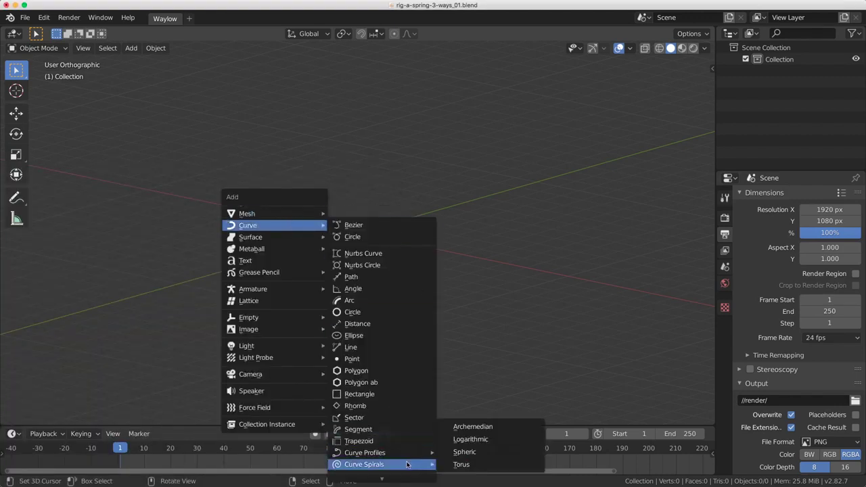
click(473, 427)
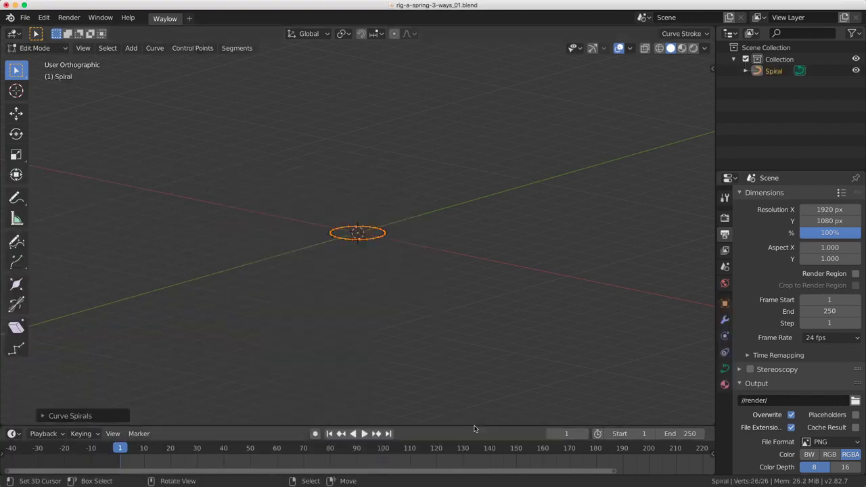
click(49, 415)
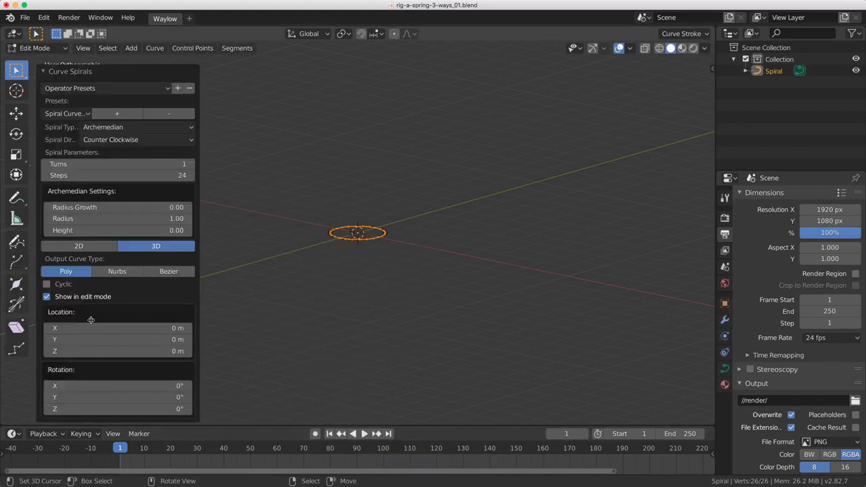
click(120, 140)
click(124, 164)
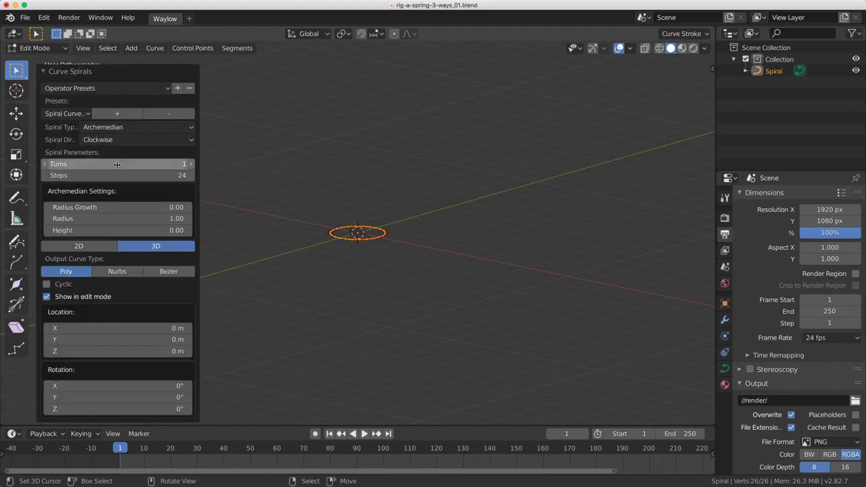
Give the spiral 8 turns, 8 steps and a height of 0.5.
click(117, 165)
text(8)
key(Return)
click(118, 175)
text(8)
key(Return)
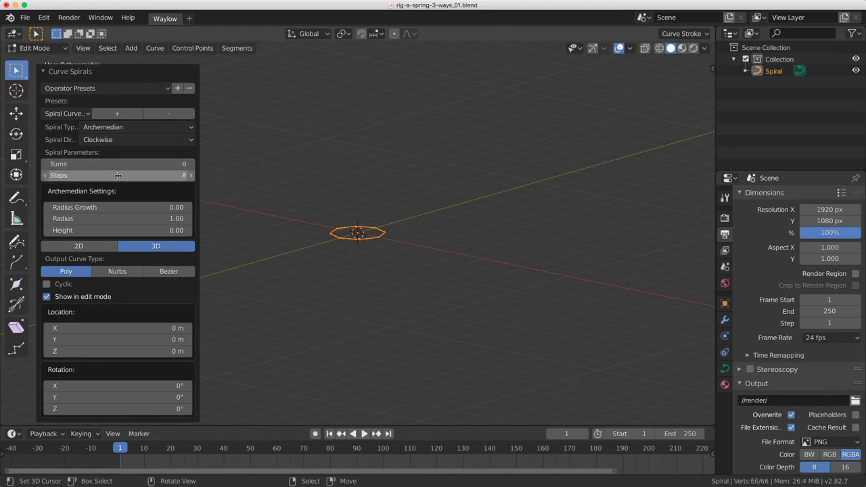
click(130, 230)
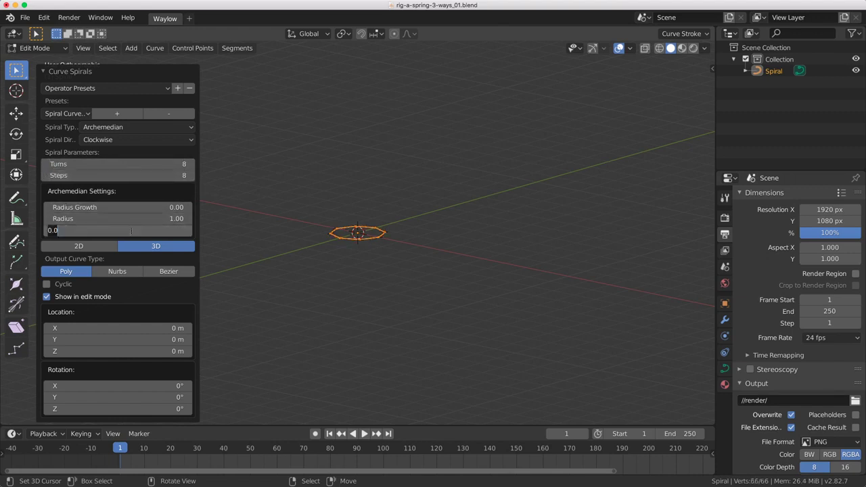
text(0.5)
key(Return)
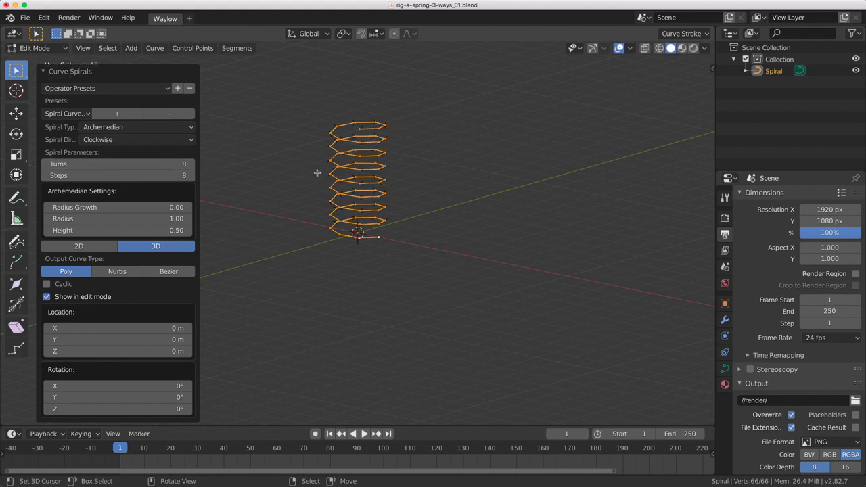
Set the spiral's output curve type to Bezier with Auto handles.
scroll(347, 228, up, 5)
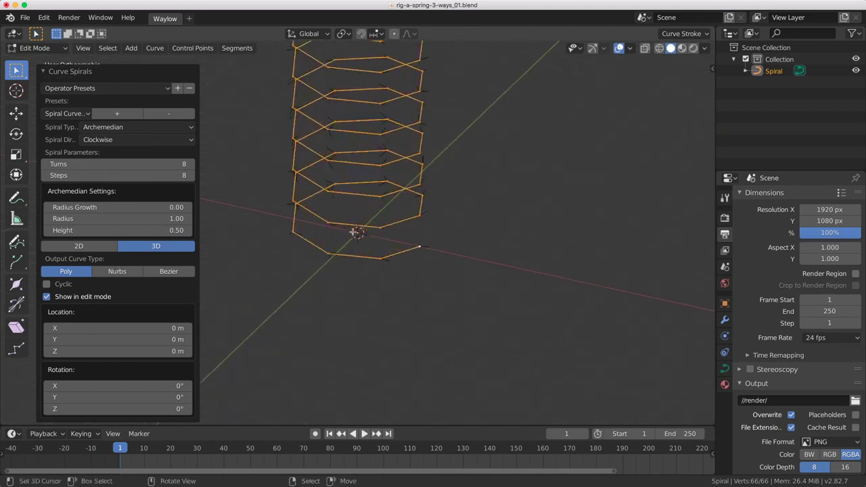
middle_drag(361, 238, 350, 238)
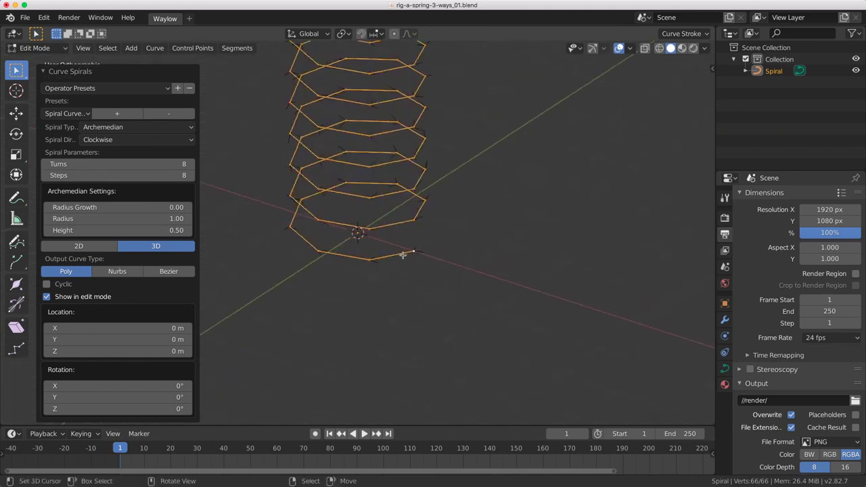
click(166, 271)
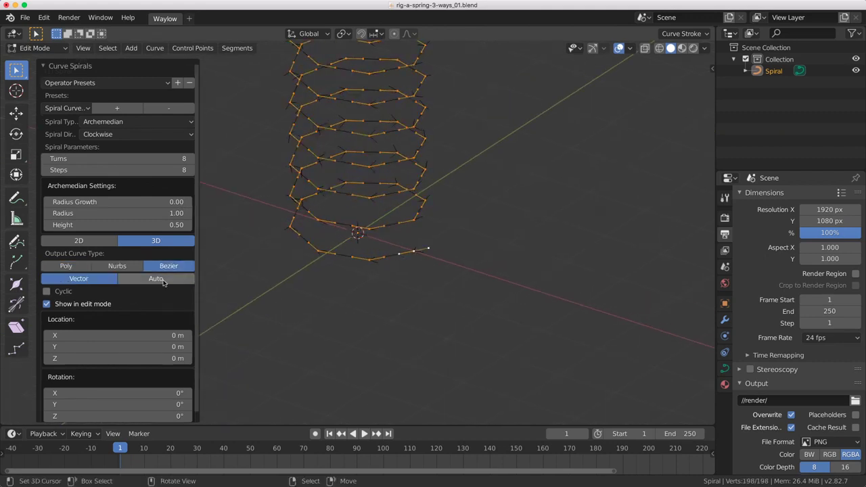
click(157, 278)
scroll(378, 263, down, 3)
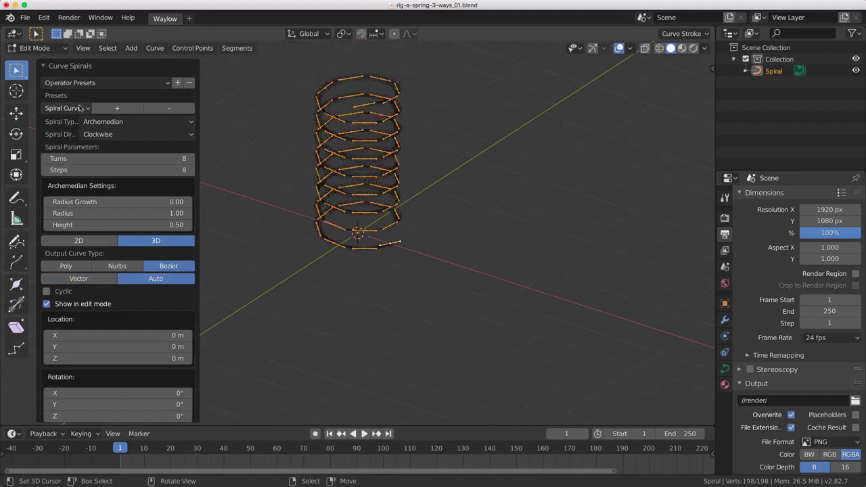
click(46, 68)
Set the spiral's bottom end point to Aligned handles and rotate it about -20° in top view to follow the coil.
middle_drag(315, 220, 322, 244)
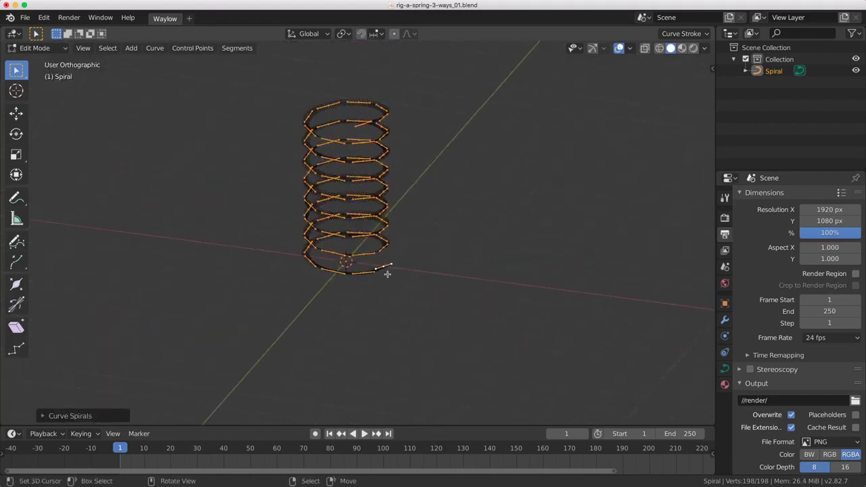
right_click(385, 274)
key(v)
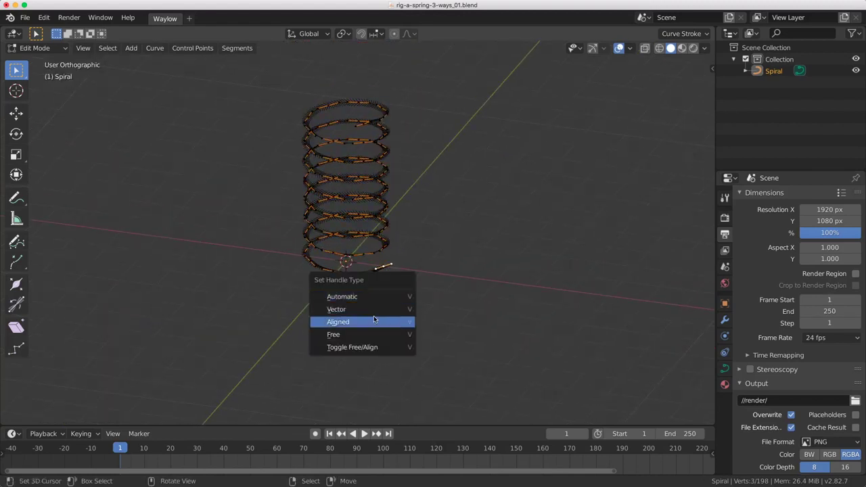
click(374, 314)
key(KP_7)
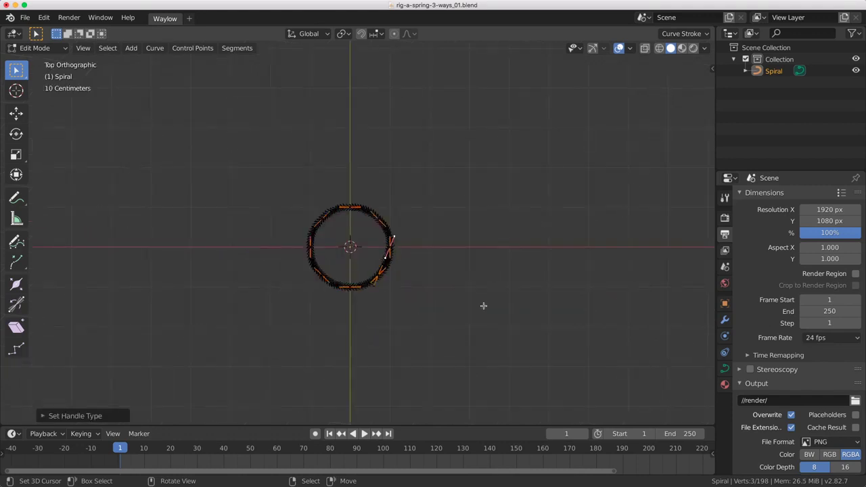
key(r)
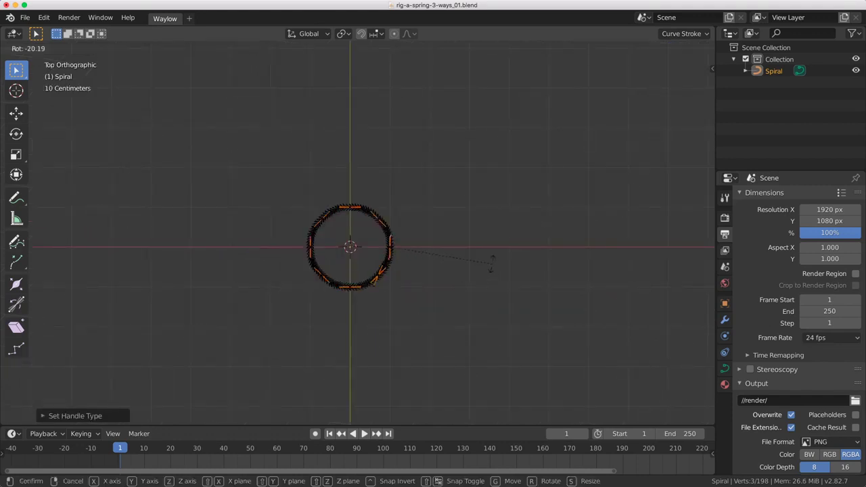
click(491, 262)
Set the spiral's top end point to Aligned handles and rotate it about 30° in top view to follow the coil.
middle_drag(451, 242, 367, 222)
key(KP_7)
key(v)
click(458, 257)
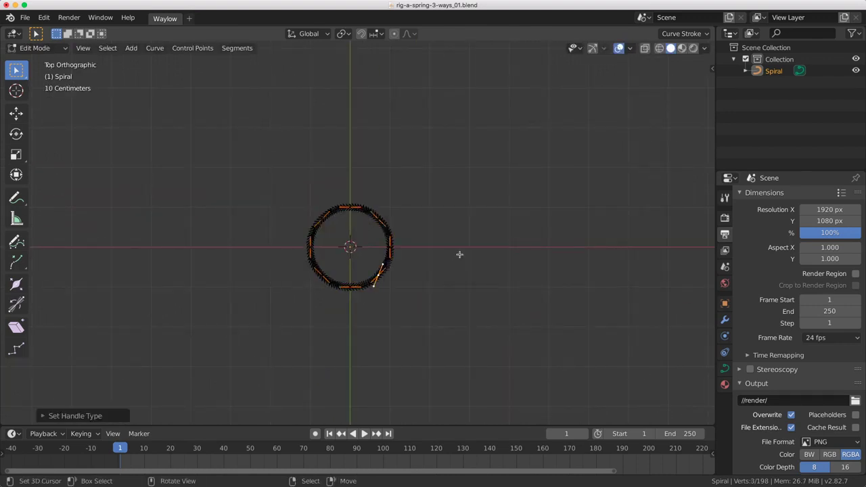
key(r)
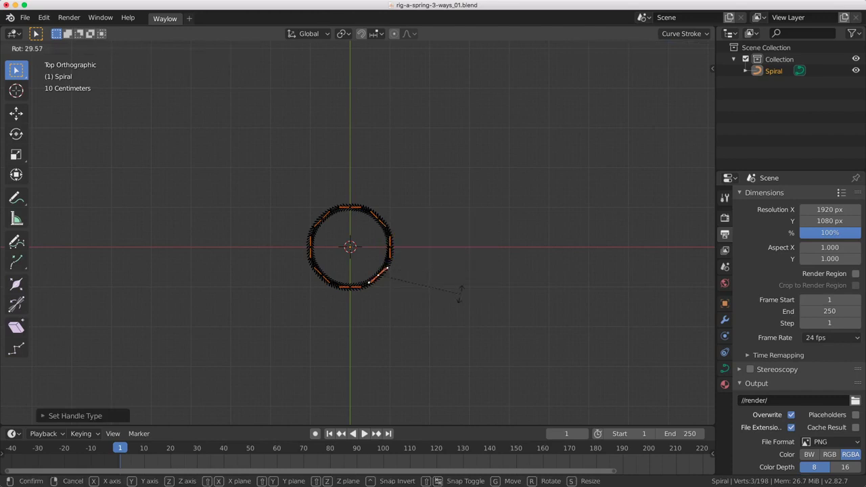
click(459, 294)
middle_drag(447, 292, 429, 232)
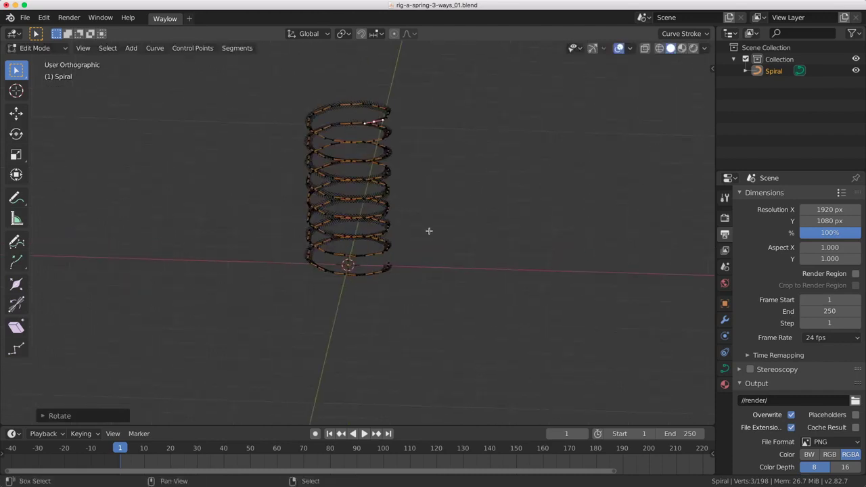
Thicken the spiral curve into a round wire with a bevel depth of 0.075 m.
click(725, 368)
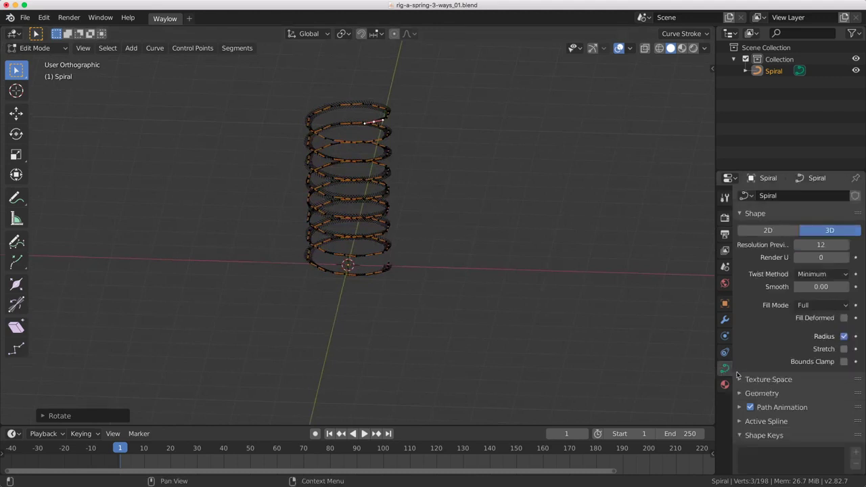
scroll(778, 398, down, 2)
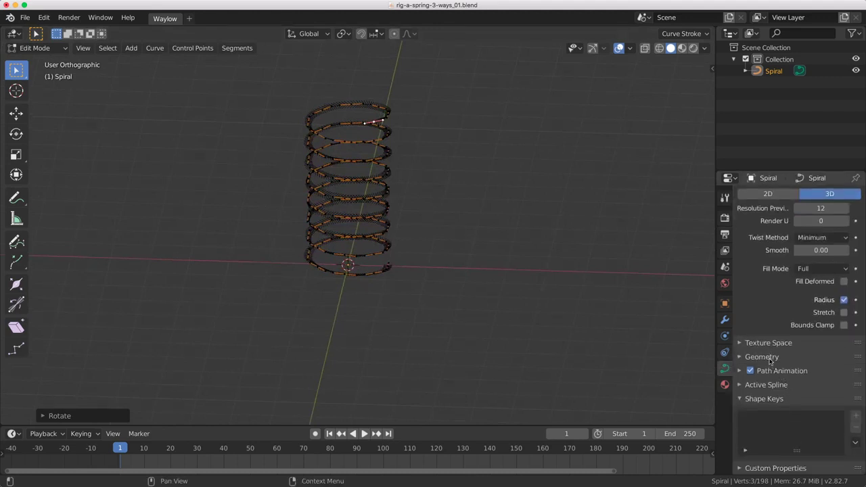
click(761, 356)
scroll(784, 378, down, 3)
click(806, 392)
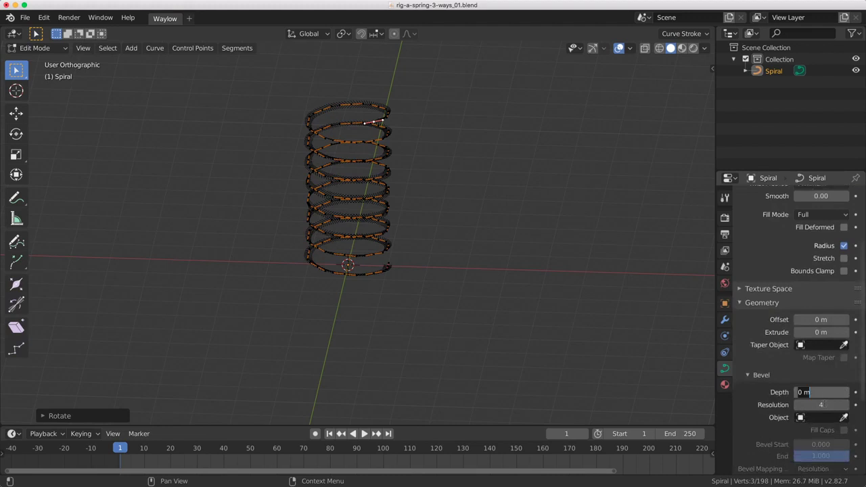
text(0.075)
key(Return)
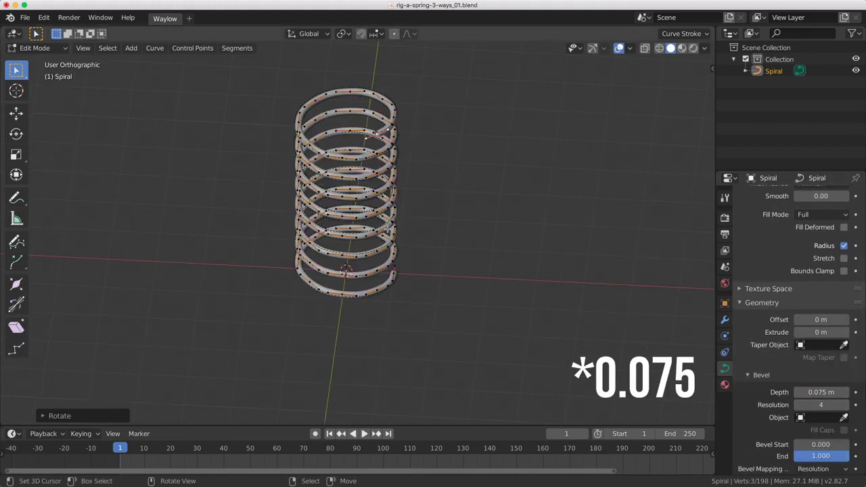
Return to Object Mode and add three shape keys to the spiral: the Basis and two more.
scroll(785, 390, down, 5)
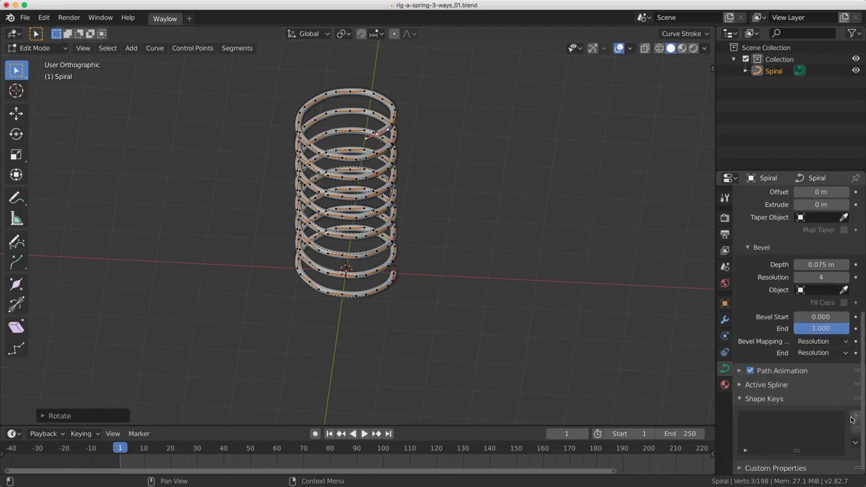
key(ctrl+Tab)
click(217, 325)
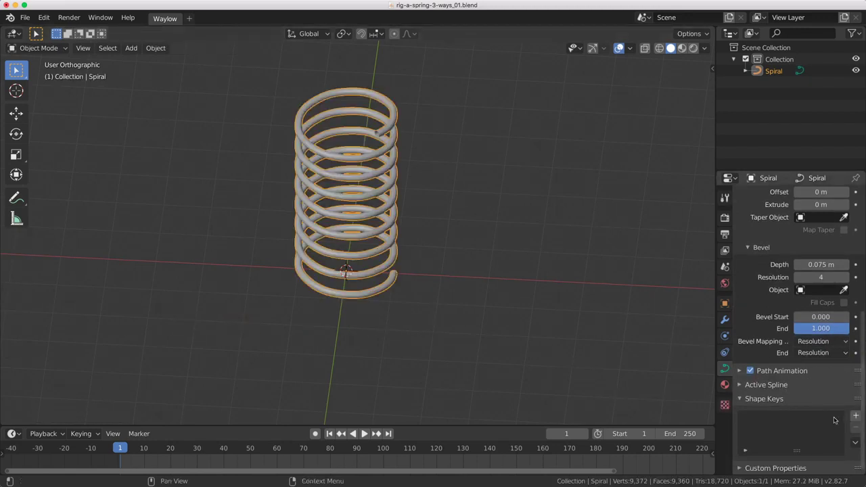
click(854, 417)
click(854, 417)
click(855, 417)
Rename the Key 1 shape key as Squash and set its value to 1.
click(785, 433)
double_click(771, 430)
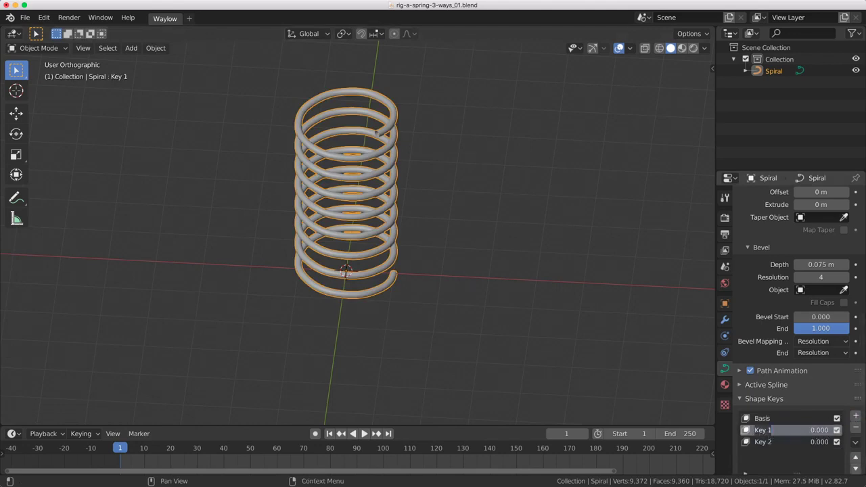
key(ctrl+a)
text(Squa)
key(Return)
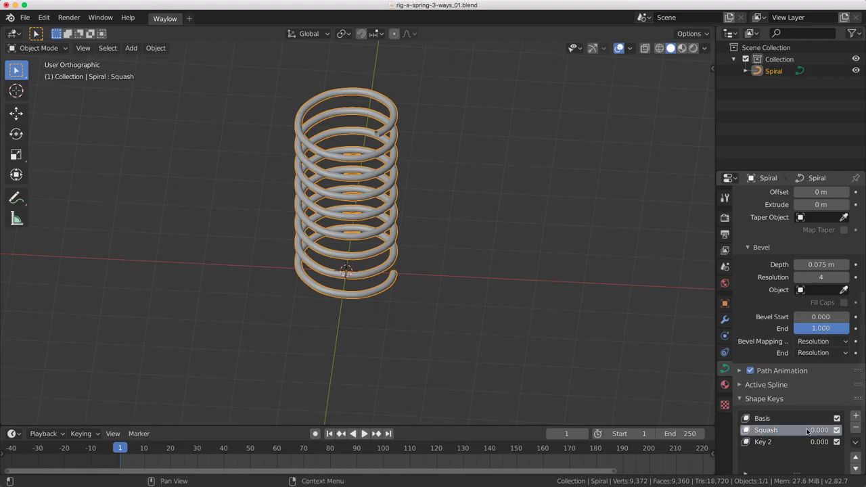
drag(806, 430, 858, 430)
scroll(787, 426, down, 3)
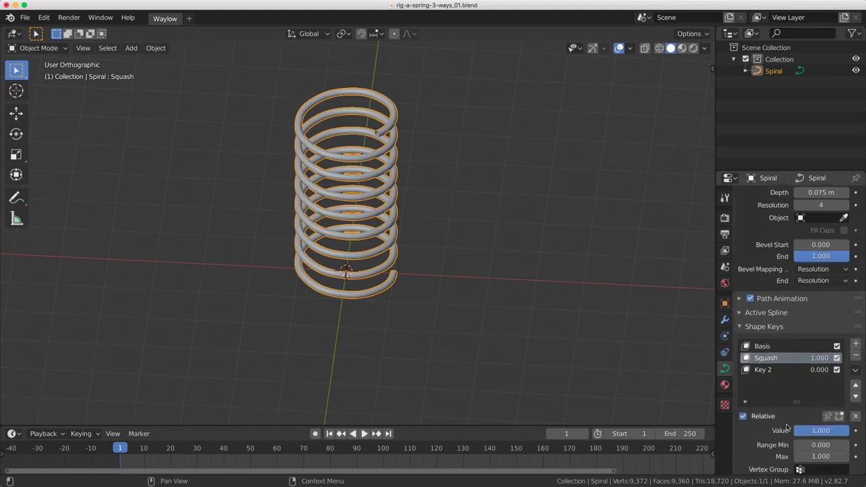
In Edit Mode on the Squash key, scale all spiral points to 0.5 along Z about the 3D cursor in front view.
key(ctrl+Tab)
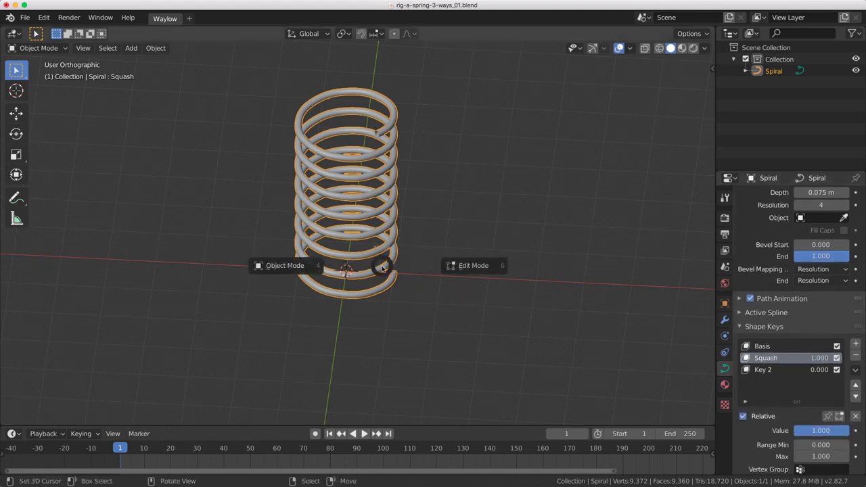
click(476, 267)
key(a)
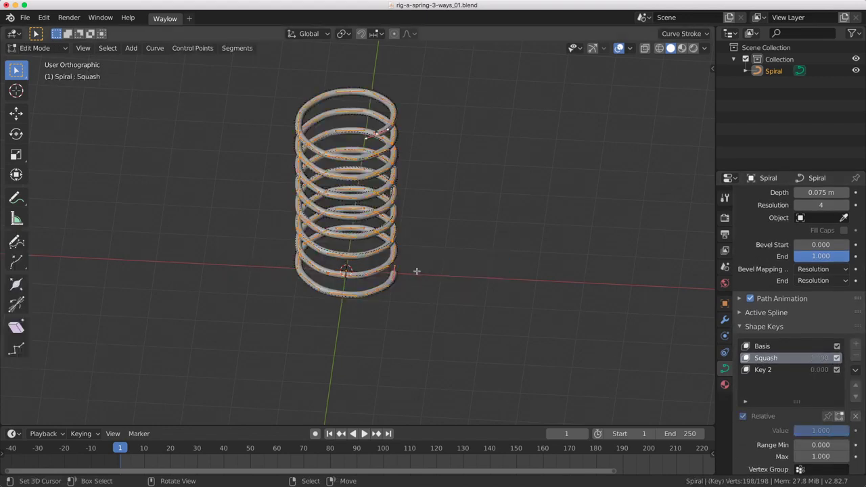
key(KP_1)
key(period)
click(544, 269)
key(s)
key(z)
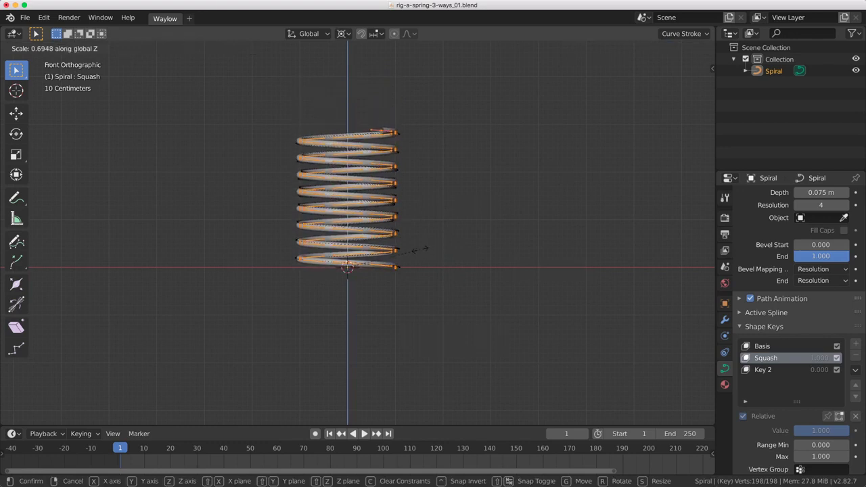
key(period)
text(5)
key(Return)
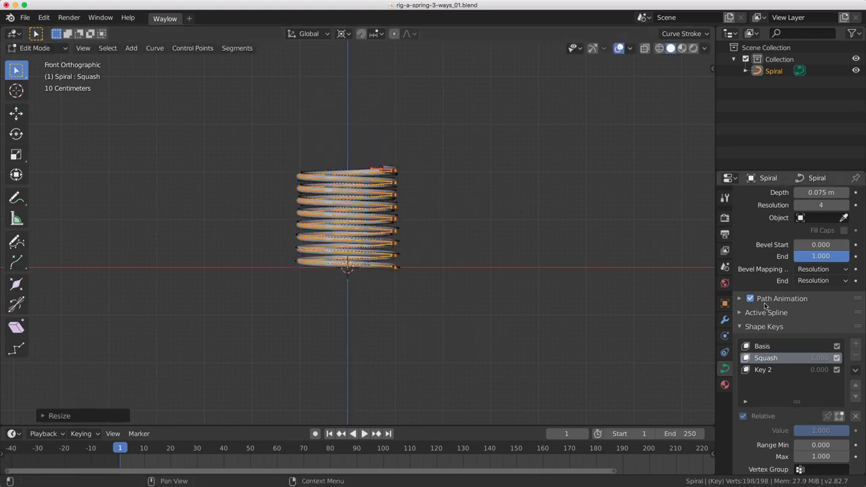
Rename the Key 2 shape key as Stretch and set its value to 1.
double_click(763, 370)
text(Stretch)
key(Return)
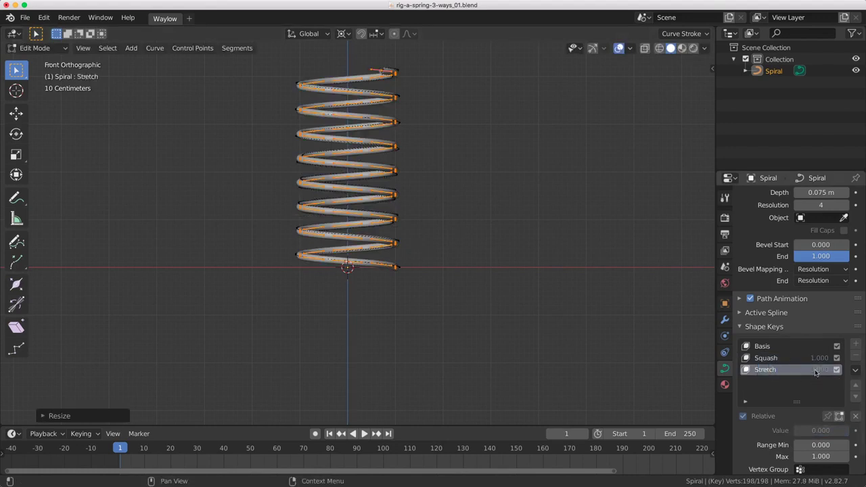
drag(815, 371, 842, 371)
Scale all spiral points by 1.5 along Z on the Stretch shape key.
shift+middle_drag(492, 219, 489, 253)
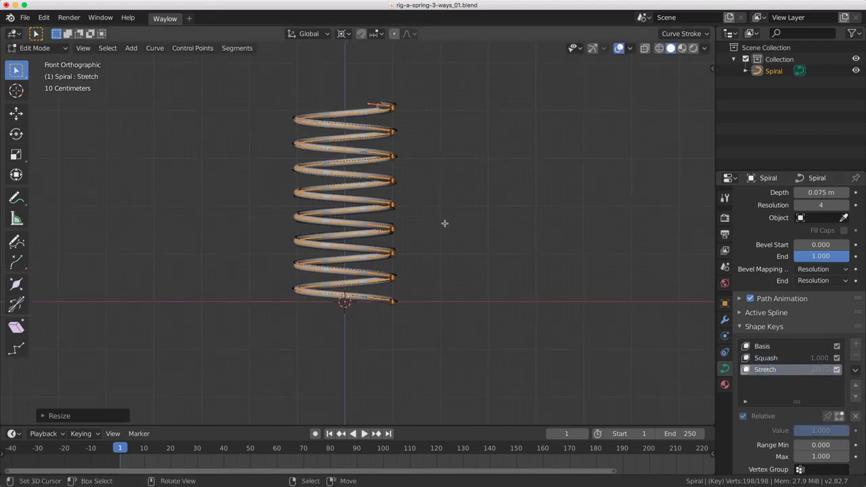
text(sz1.5)
key(Return)
Return to Object Mode and reset the Squash and Stretch shape key values to 0.
key(ctrl+Tab)
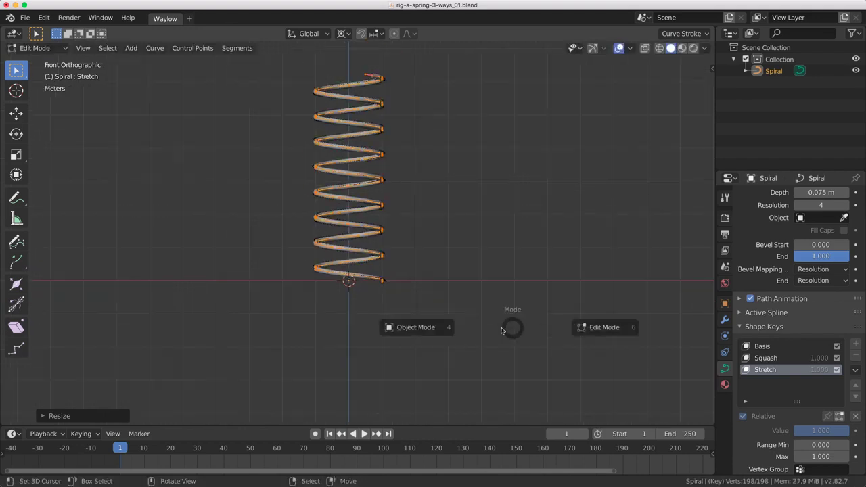
click(416, 328)
key(BackSpace)
key(BackSpace)
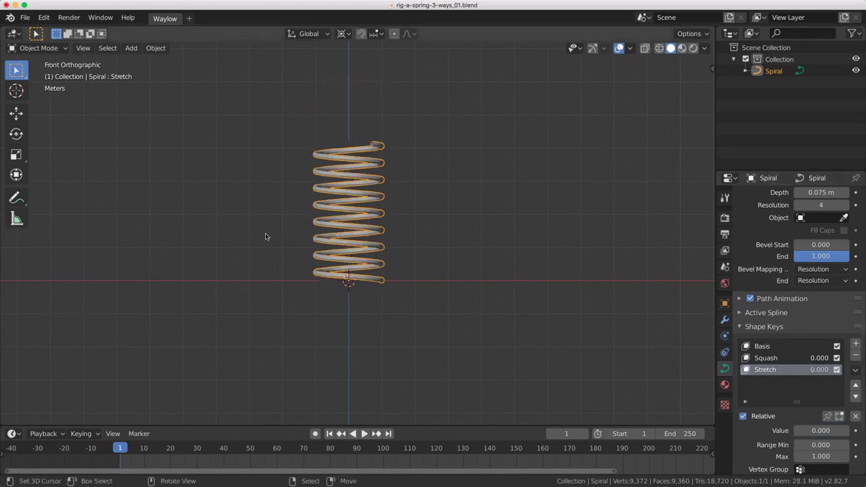
Add a single-bone armature at the base of the spring and switch to the right view.
key(shift+a)
mouse_move(368, 258)
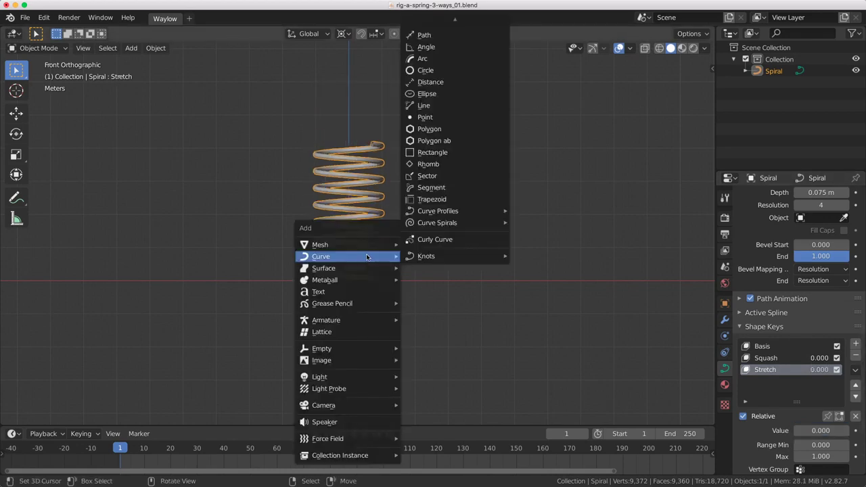
mouse_move(344, 323)
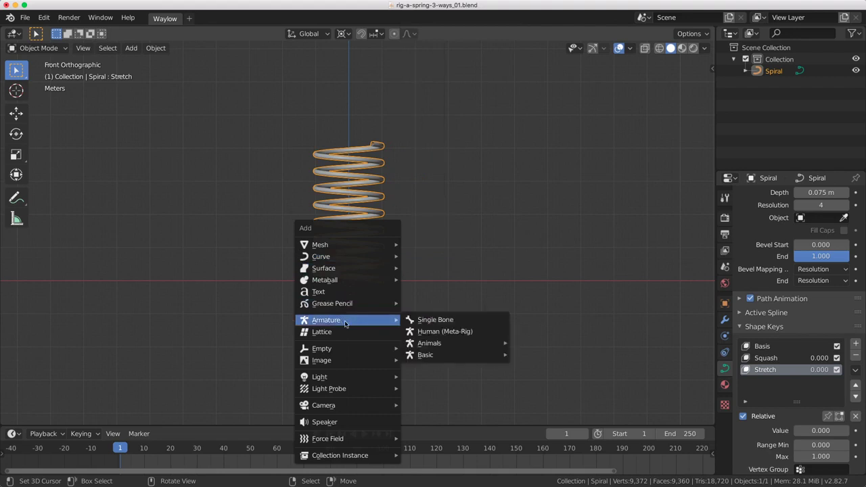
click(426, 319)
key(KP_3)
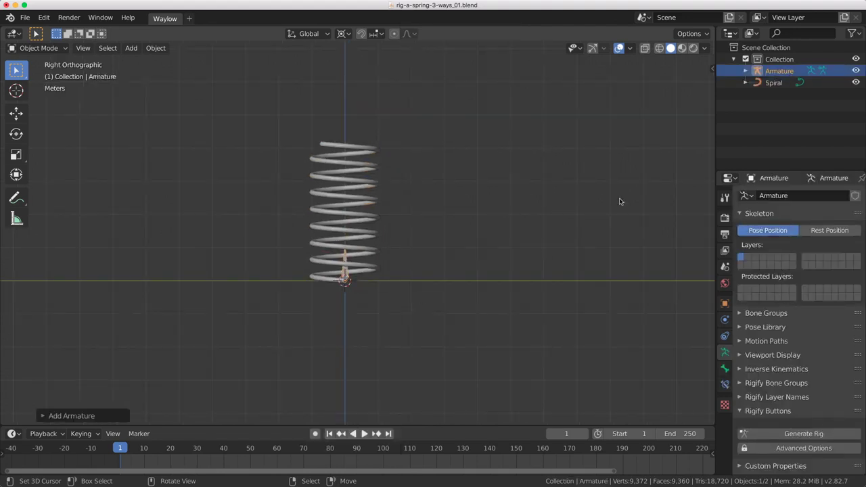
Rename both the armature object and its armature data as Spring_rig in the outliner.
double_click(777, 72)
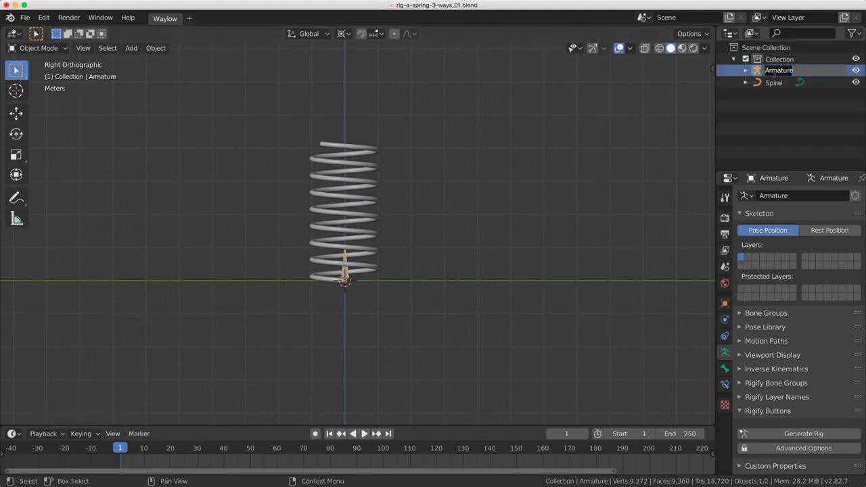
text(Spring_rig)
key(Return)
double_click(779, 82)
key(super+c)
key(Return)
click(745, 81)
double_click(784, 94)
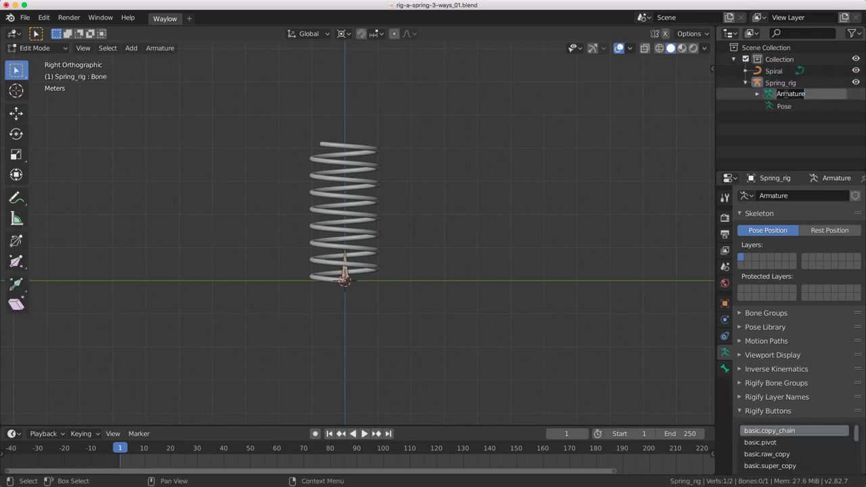
key(super+v)
key(Return)
click(746, 82)
Rename both the spiral object and its curve data as Spring_geo in the outliner.
double_click(773, 70)
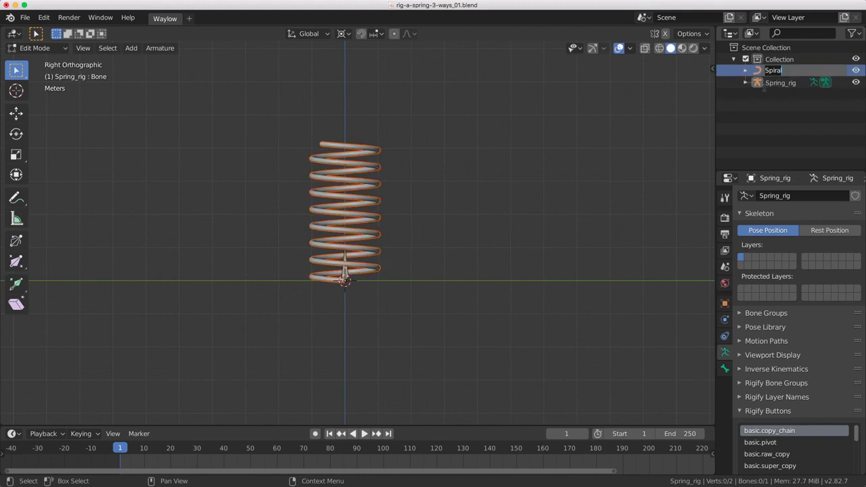
text(Spring_ge)
key(Return)
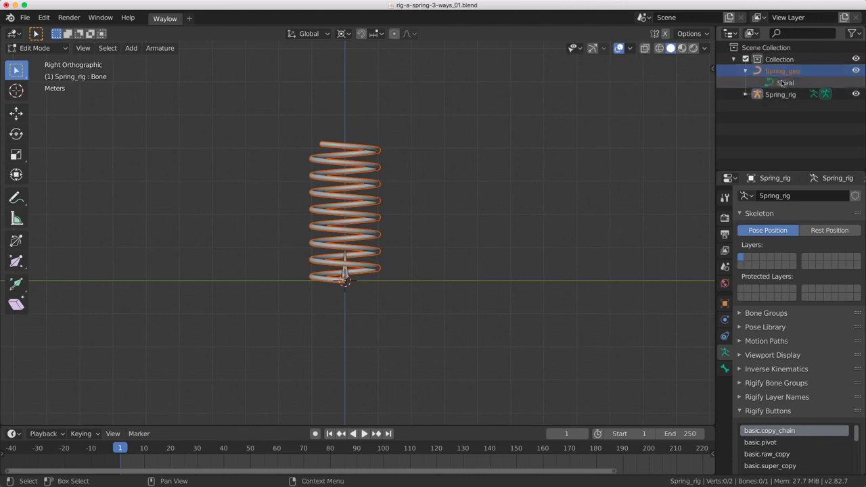
click(745, 70)
click(783, 82)
double_click(782, 82)
text(Spring_geo)
key(Return)
Select the rig, enter Edit Mode and rotate its bone 90° in right view to lie flat along the Y axis.
key(ctrl+Tab)
click(427, 166)
click(347, 276)
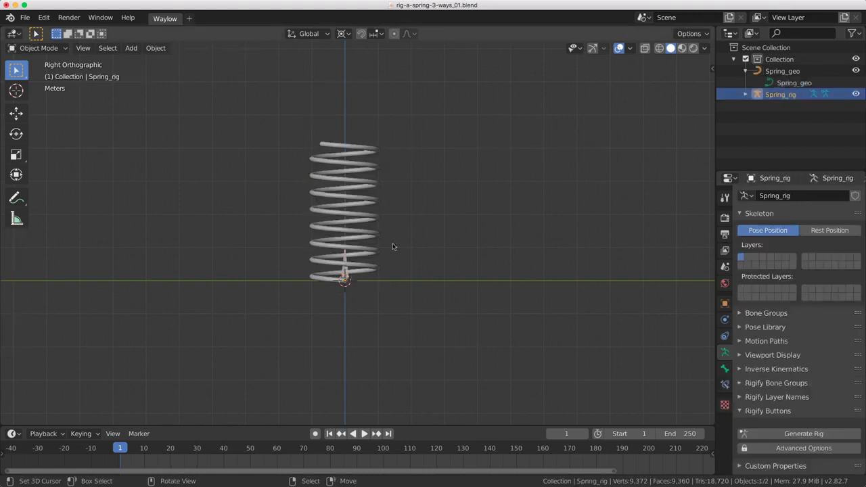
scroll(399, 240, up, 3)
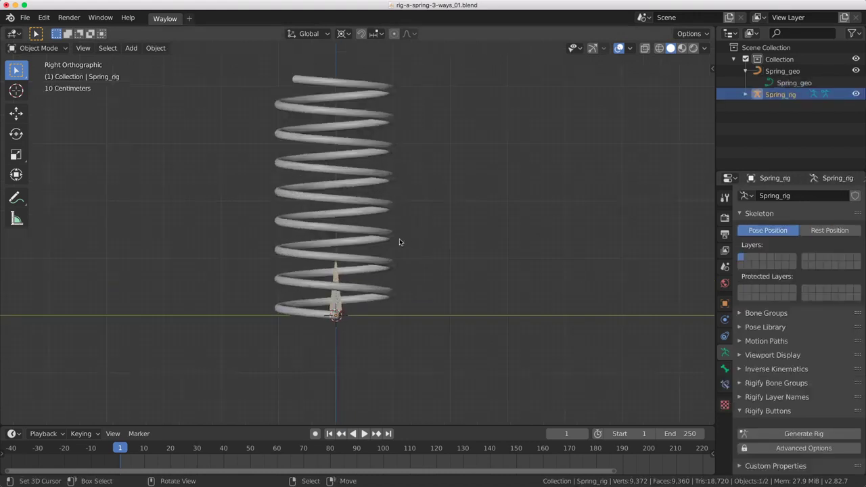
key(ctrl+Tab)
click(358, 274)
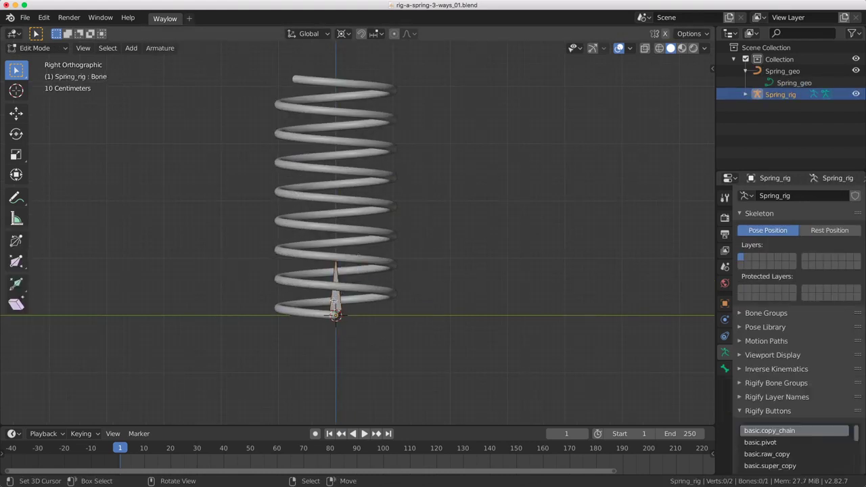
key(r)
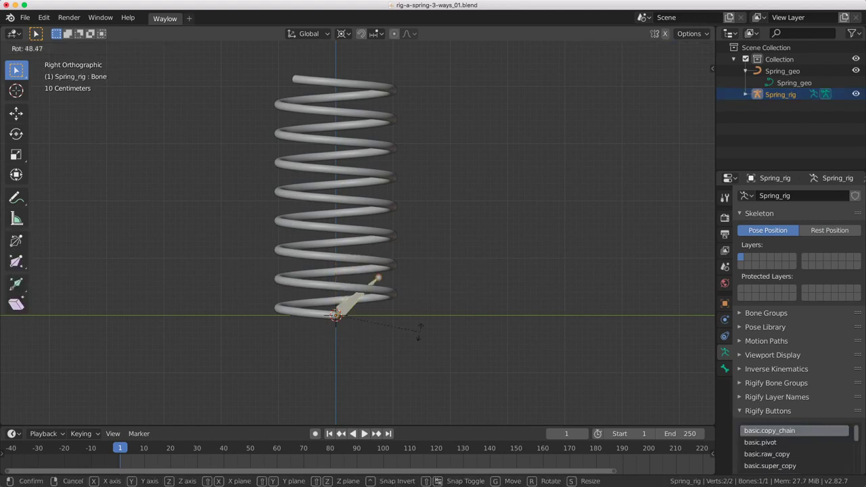
text(90)
key(Return)
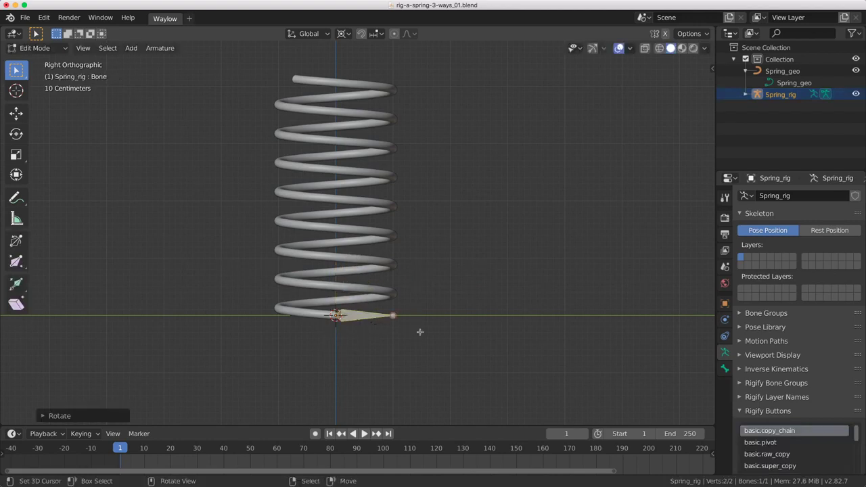
Rename the flat base bone as Root.
key(F2)
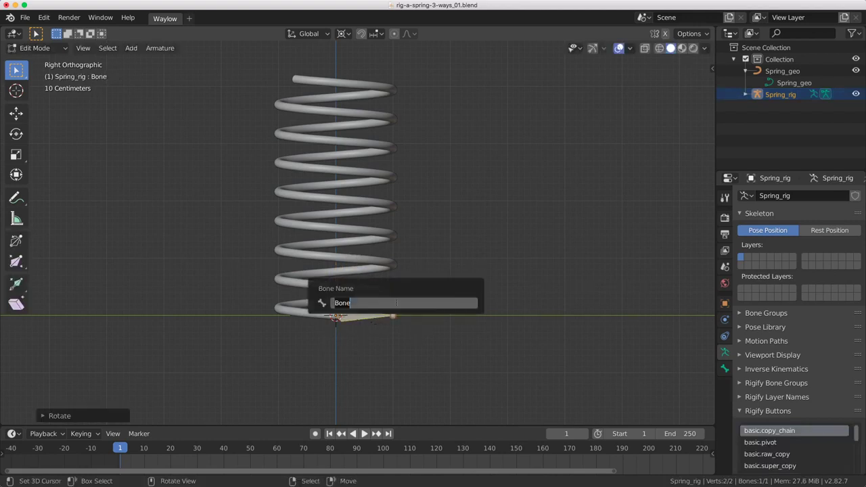
text(Root)
key(Return)
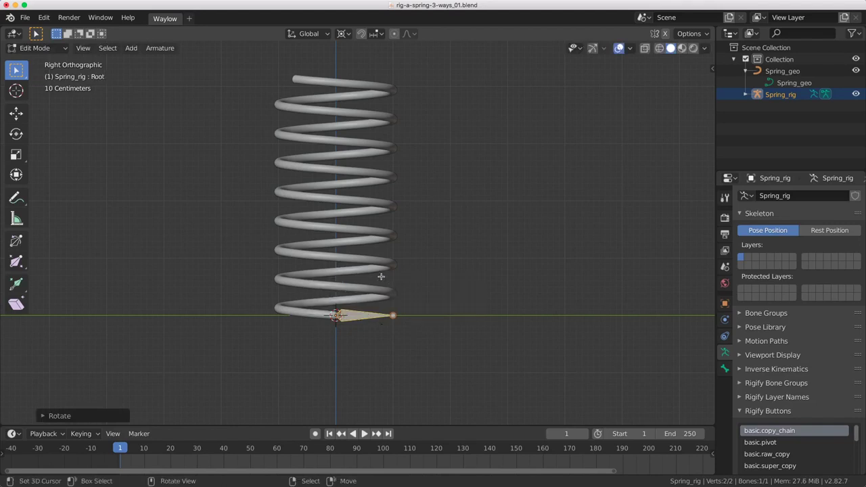
Set snapping to Vertex and duplicate the Root bone about 4.13 m up along Z, snapped to the spring's top end.
shift+scroll(380, 308, up, 3)
click(381, 33)
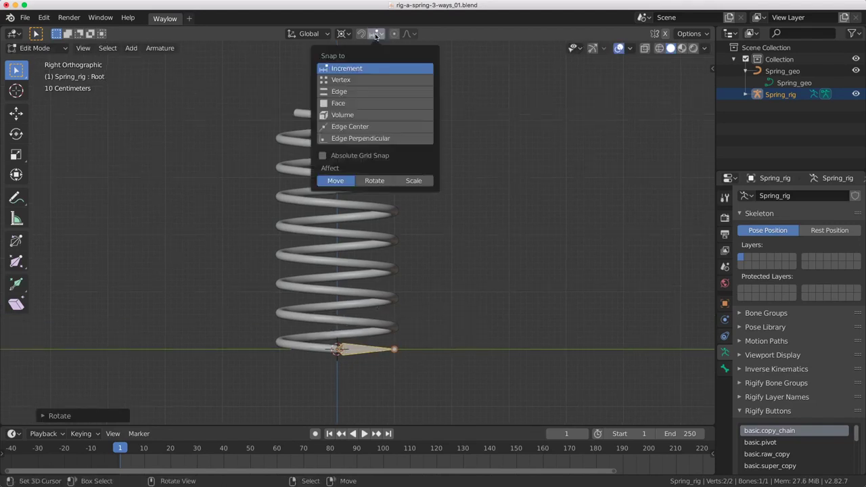
click(351, 80)
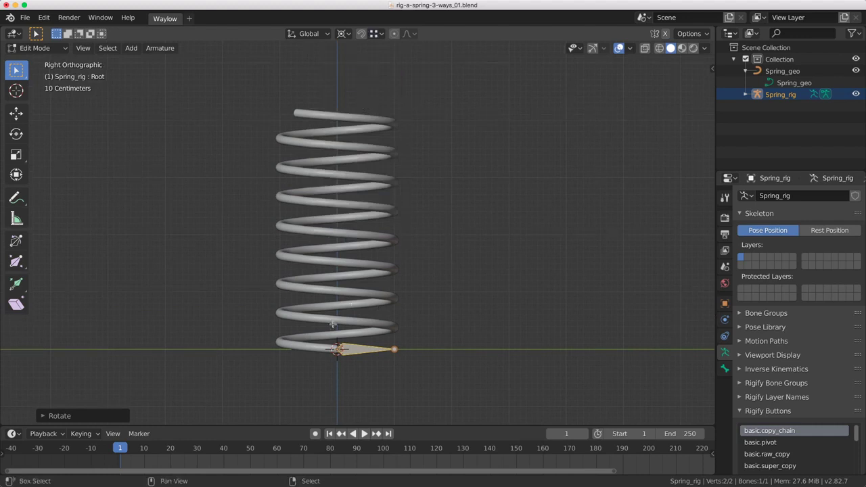
key(shift+d)
key(z)
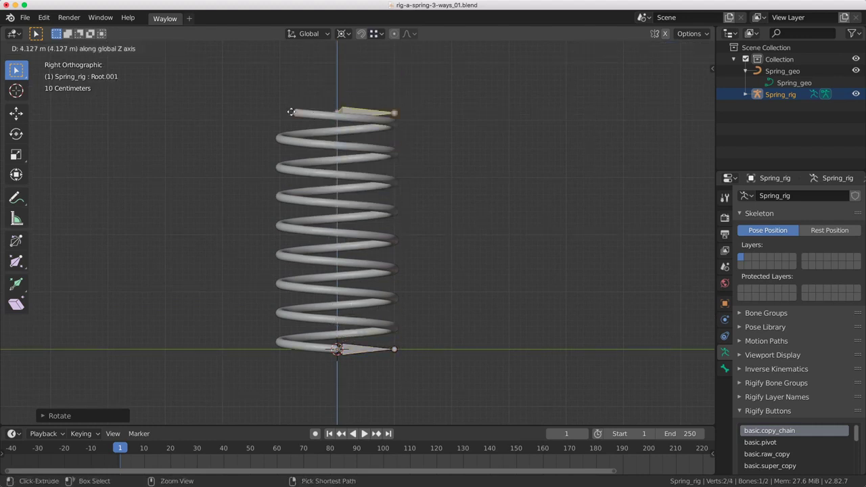
click(291, 112)
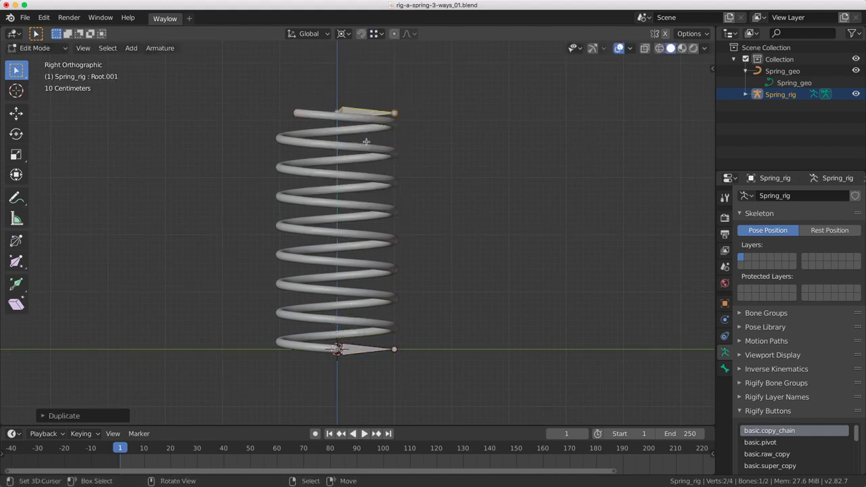
Rename the duplicated bone at the spring's upper end as Top.
key(F2)
text(Top)
key(Return)
Switch the rig to Pose Mode and copy the Top bone's Z location as a new driver.
key(ctrl+Tab)
click(344, 203)
key(n)
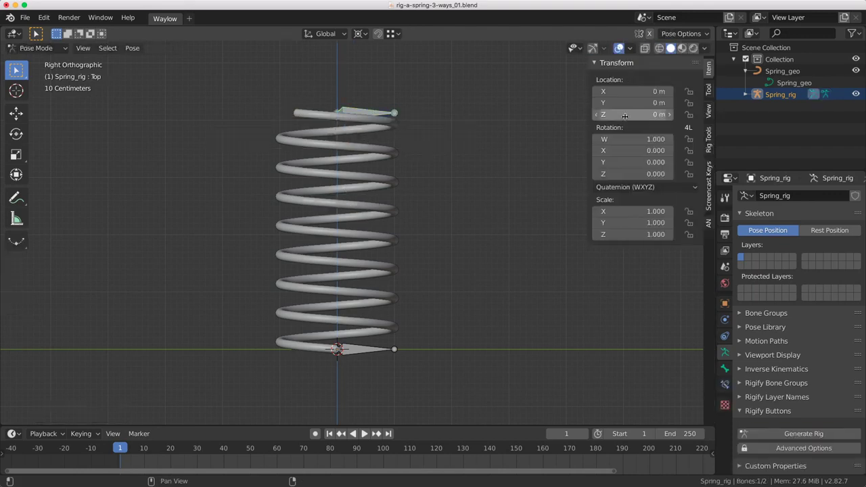
right_click(624, 115)
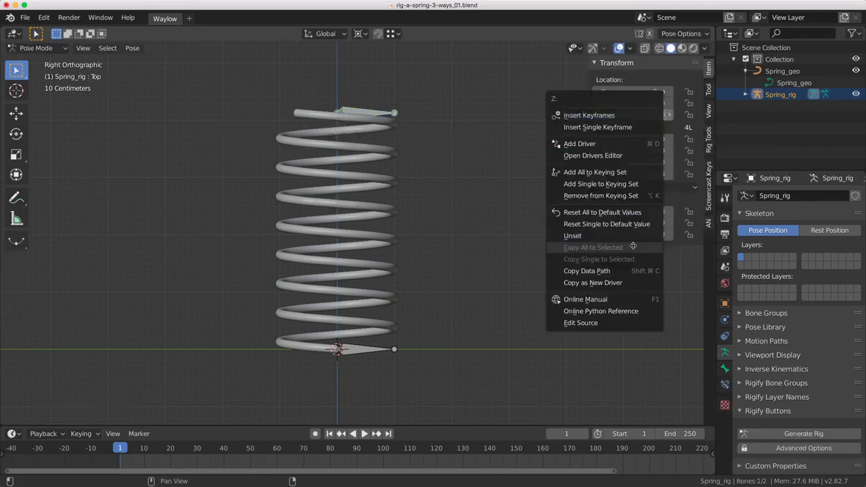
click(634, 282)
Return to Object Mode, select Spring_geo and paste the driver onto the Squash and Stretch shape key values.
key(ctrl+Tab)
click(359, 232)
click(359, 232)
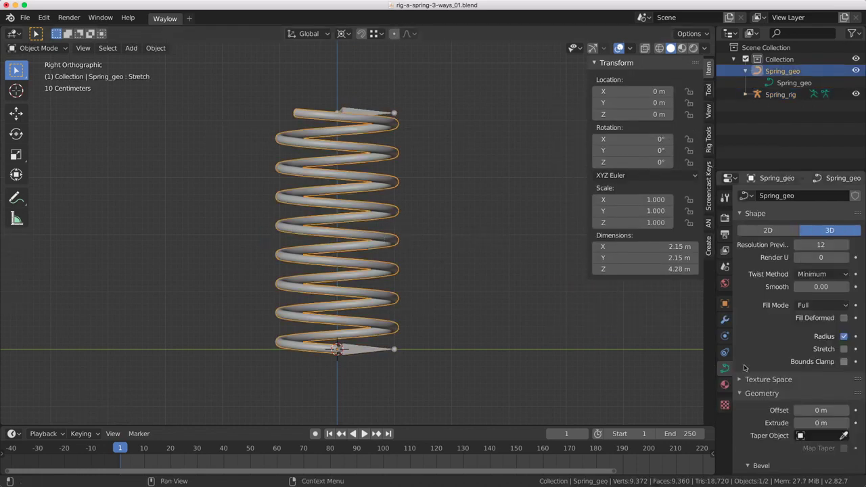
scroll(756, 367, down, 10)
right_click(821, 362)
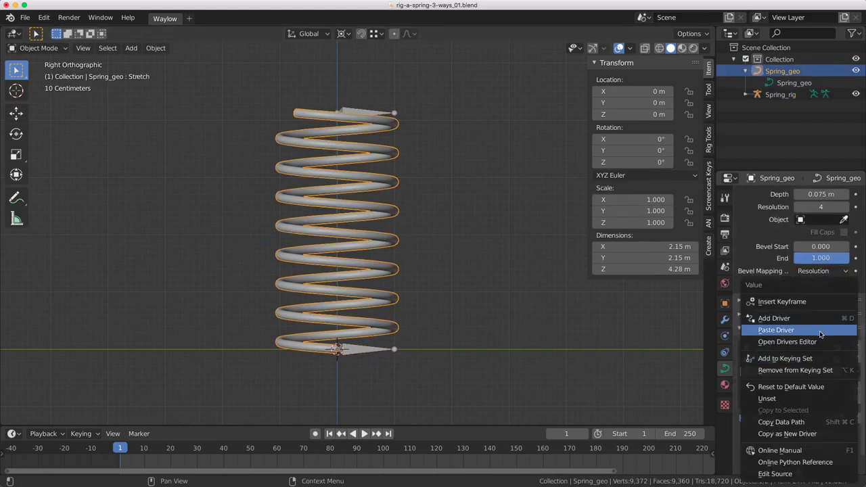
click(820, 332)
right_click(818, 371)
click(809, 331)
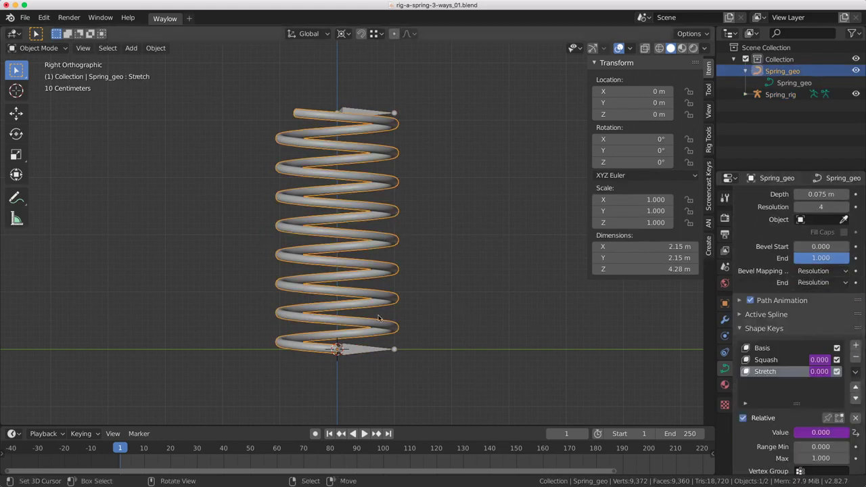
Enlarge the timeline area, change it to the Drivers editor, show its sidebar and frame the driver curves.
drag(338, 426, 338, 303)
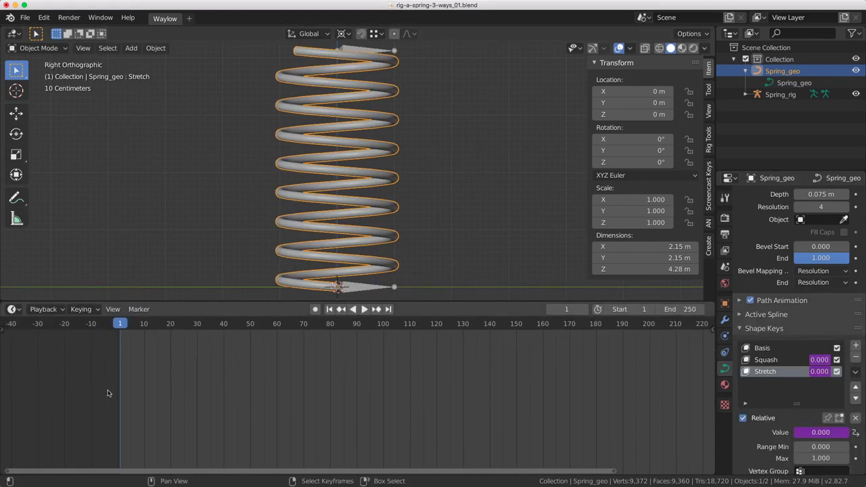
key(ctrl+Tab)
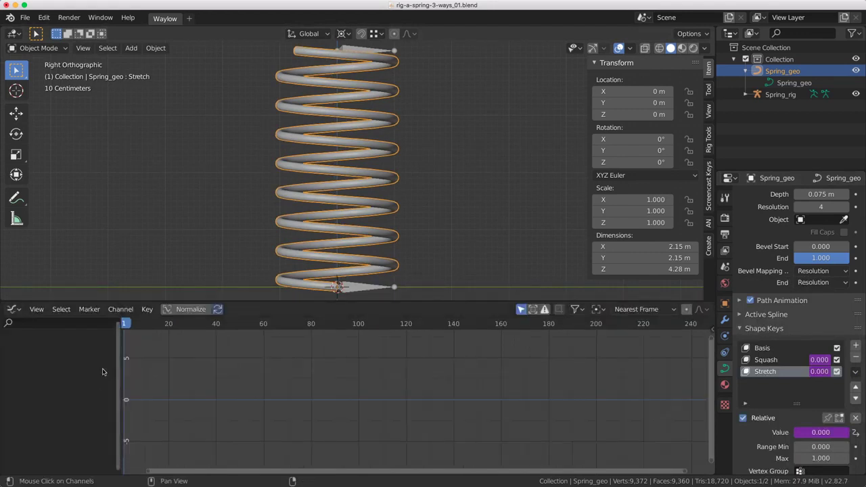
key(shift+F6)
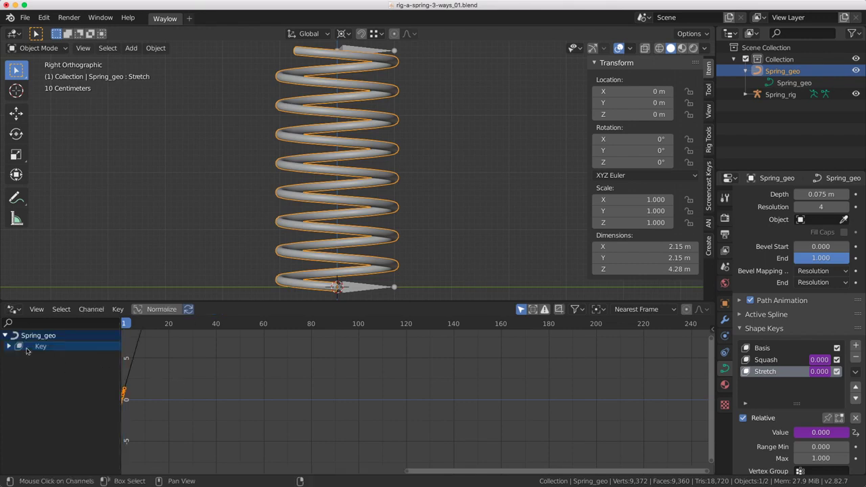
key(n)
key(Home)
key(KP_Decimal)
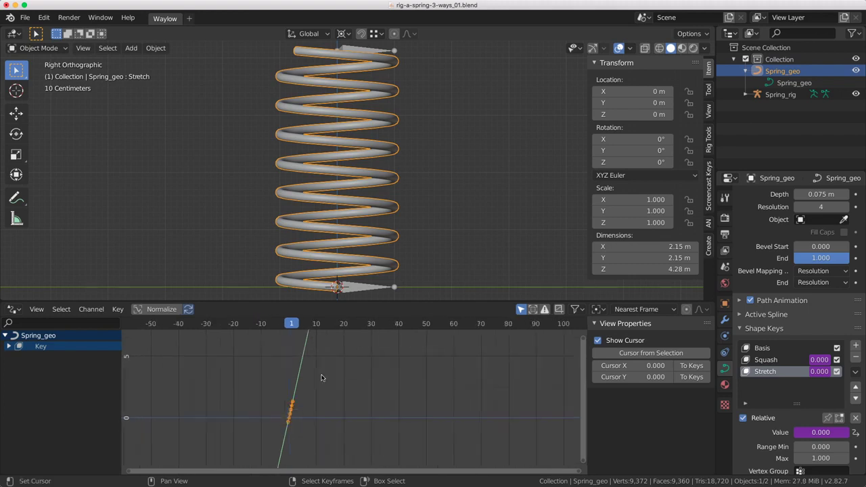
Set the driver keyframes to Linear interpolation, expand the Key channel group and select the Squash value channel.
key(t)
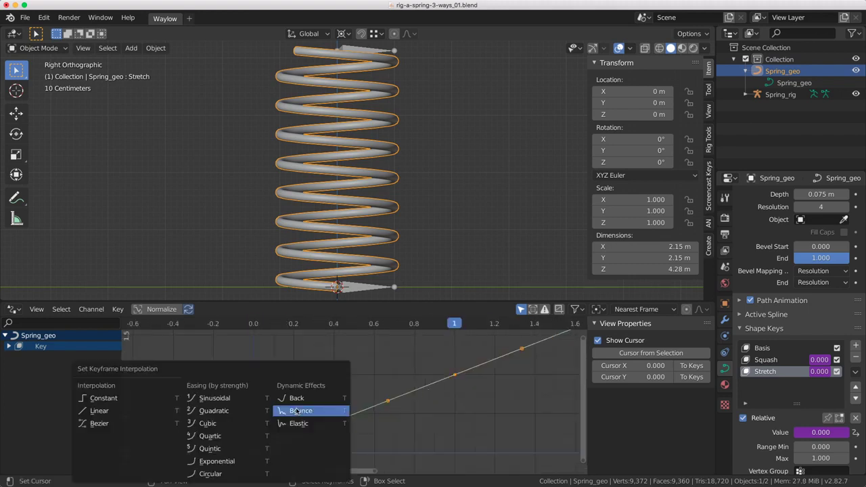
click(154, 411)
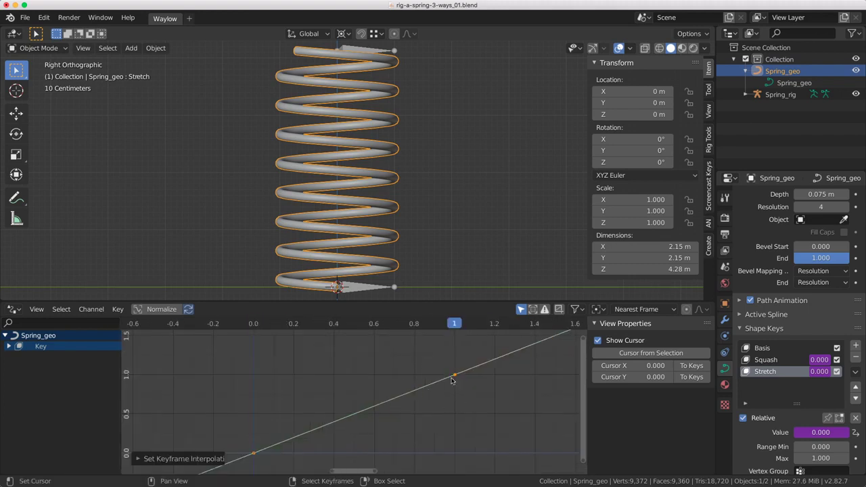
scroll(439, 379, down, 1)
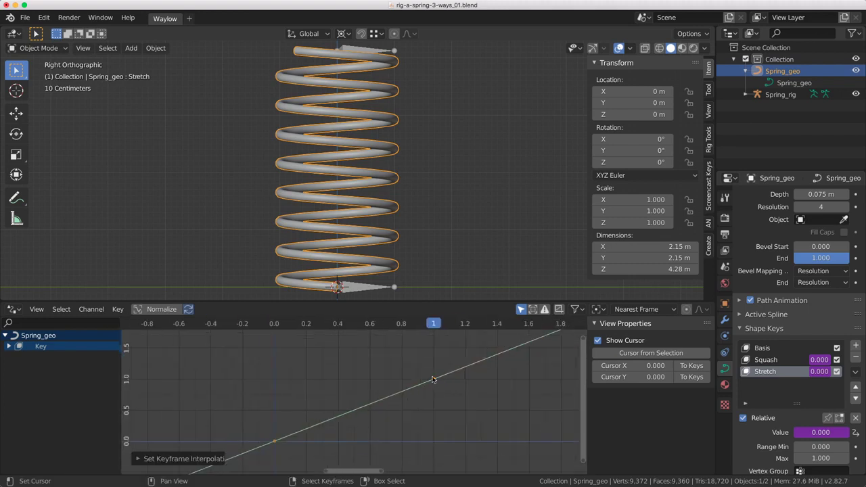
click(9, 345)
click(43, 357)
Try the Top bone's movement along Z, cancel it and go back to Spring_geo in Object Mode.
scroll(324, 291, down, 2)
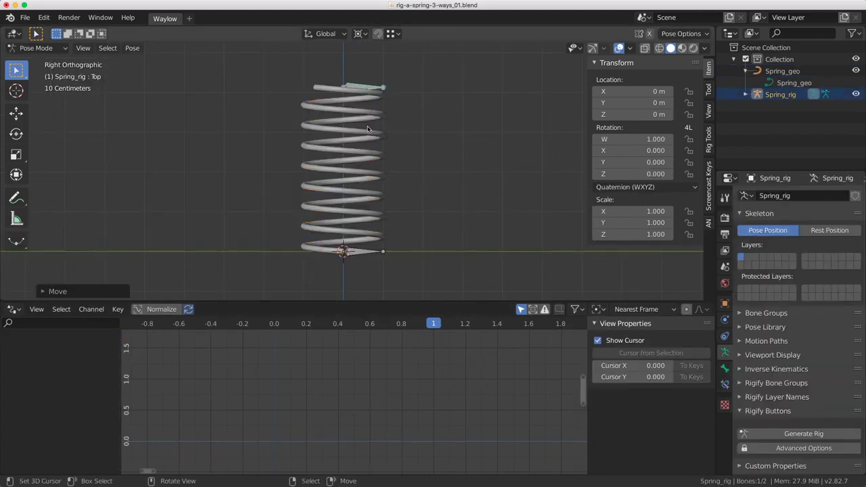
key(g)
key(z)
right_click(379, 138)
key(alt+a)
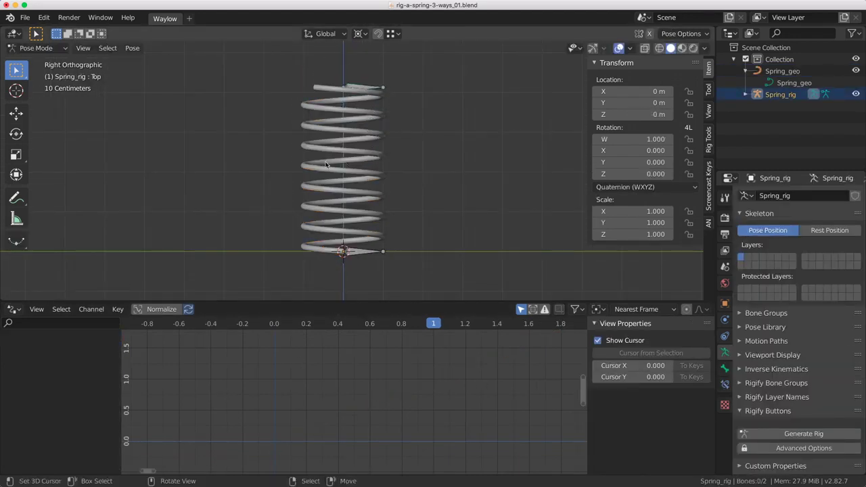
key(ctrl+Tab)
click(259, 166)
key(ctrl+z)
key(ctrl+z)
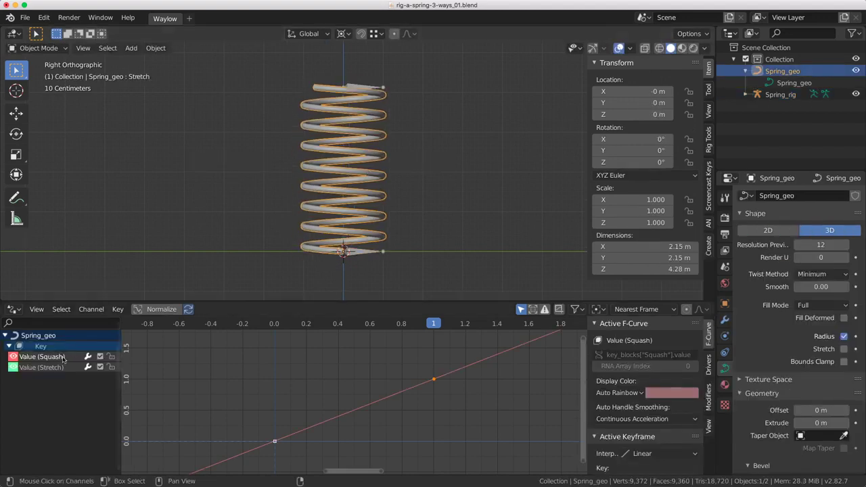
Hide the Stretch driver curve and set the frame of the Squash driver's second keyframe to -2.
click(14, 368)
click(433, 379)
scroll(642, 432, down, 1)
click(643, 452)
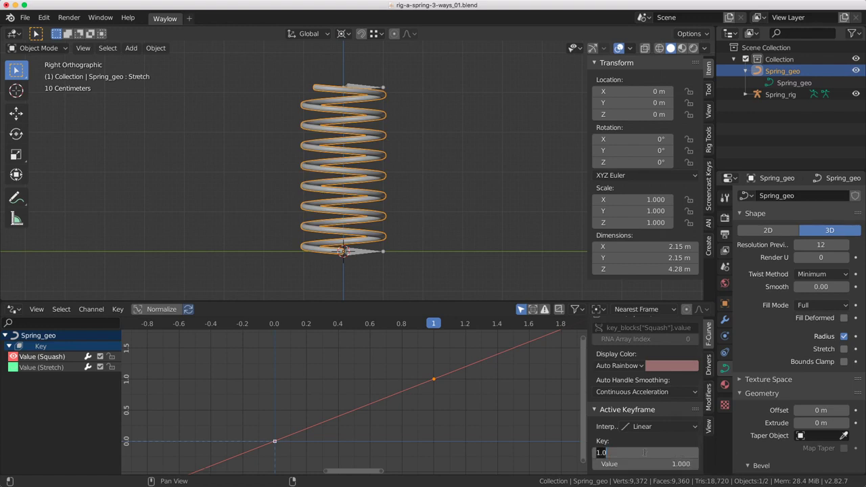
text(-2)
key(Return)
scroll(418, 392, down, 5)
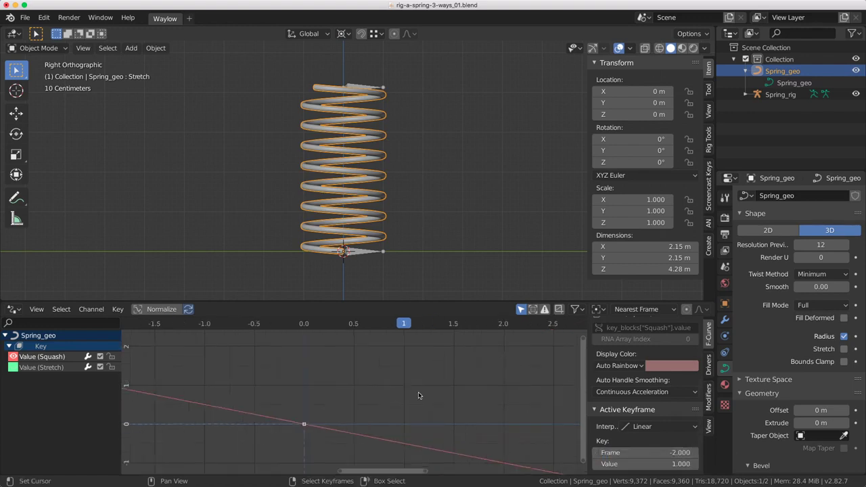
Select the Stretch driver channel and open the frame value of its second keyframe for editing.
click(38, 367)
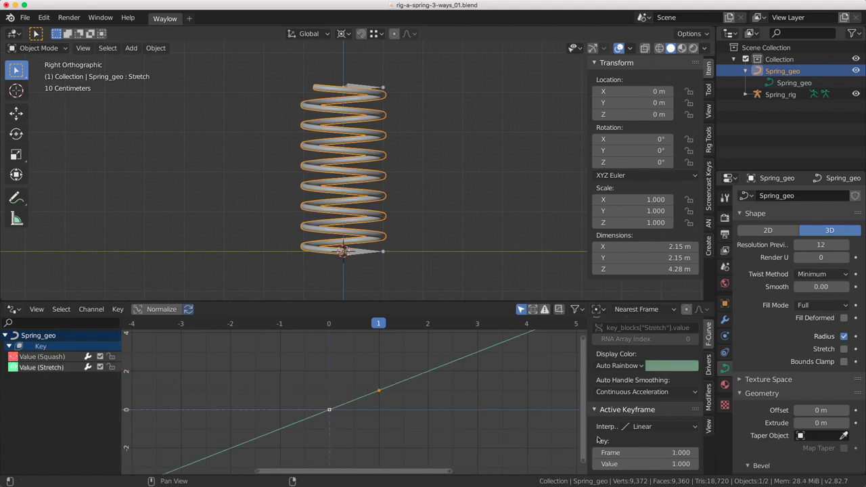
click(636, 453)
key(Escape)
Select Spring_rig, switch it to Pose Mode and select the Top bone.
scroll(350, 179, down, 1)
click(379, 103)
key(ctrl+Tab)
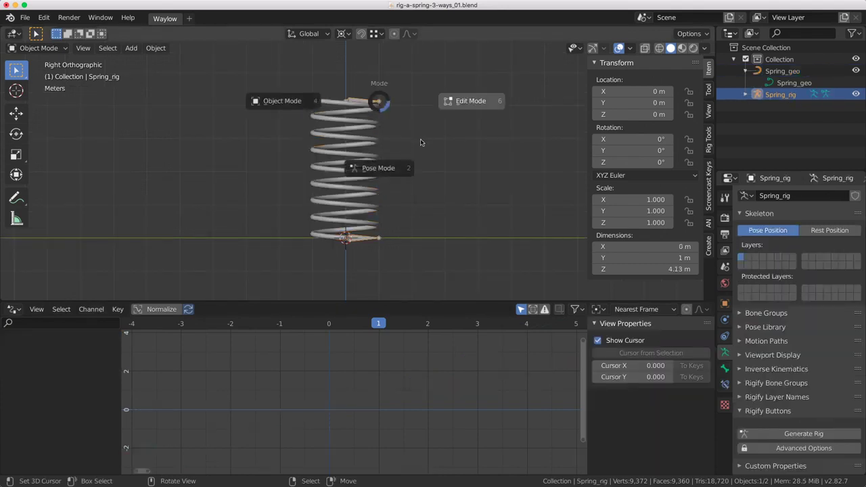
click(379, 168)
right_click(379, 102)
Test the spring by moving the Top bone along Z and freely, cancelling each move.
key(g)
key(z)
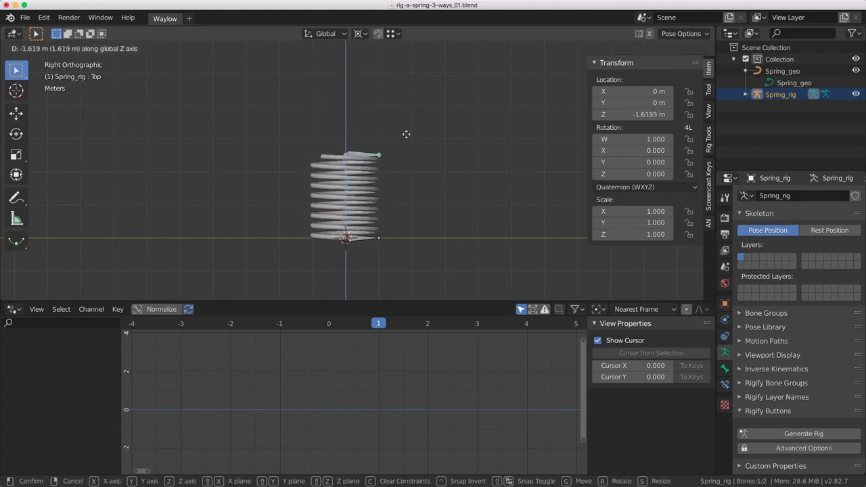
right_click(396, 144)
key(g)
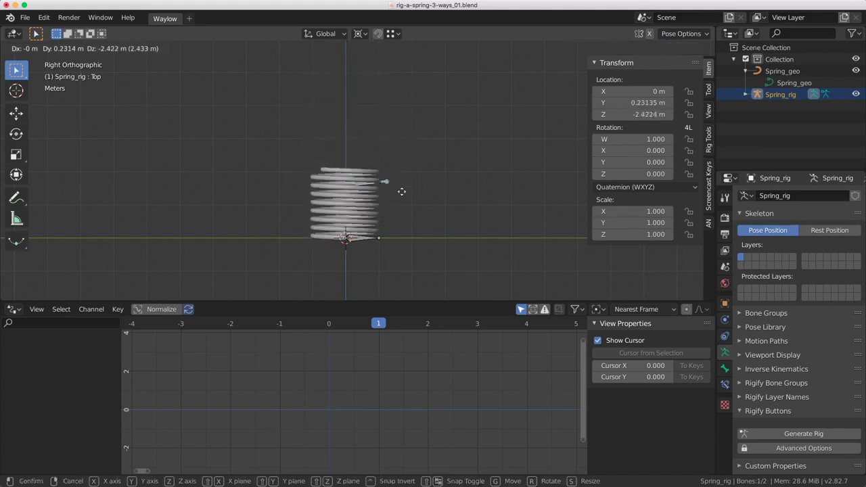
key(Escape)
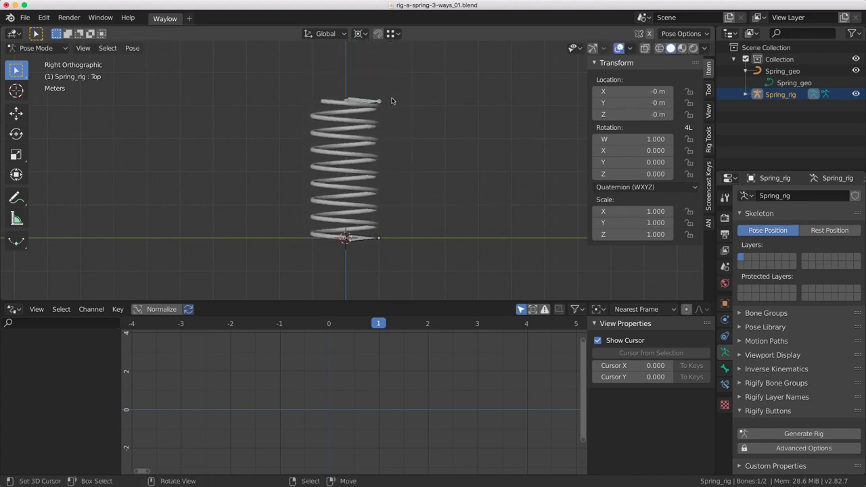
key(g)
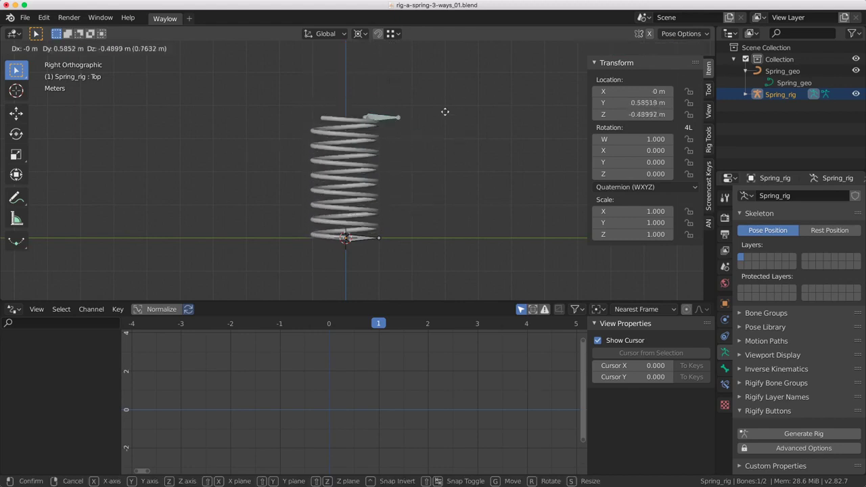
key(Escape)
Lock all of the Top bone's transforms except Z location and parent it to the Root bone in Edit Mode with Keep Offset.
drag(690, 91, 697, 175)
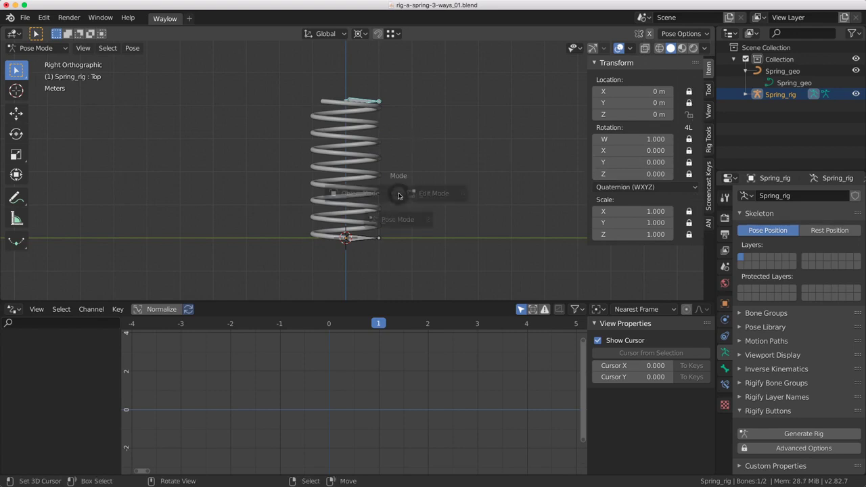
key(ctrl+Tab)
click(480, 195)
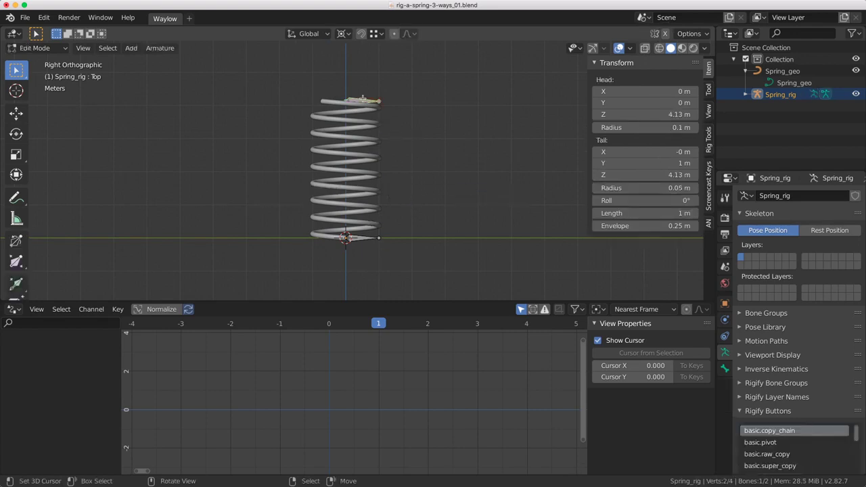
shift+click(360, 236)
key(ctrl+p)
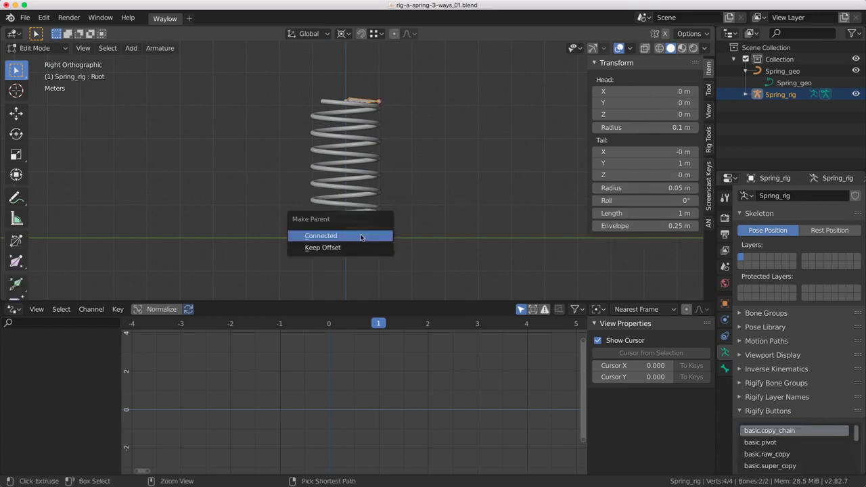
click(363, 247)
Return the rig to Pose Mode and test the locked Top bone with several cancelled moves.
key(ctrl+Tab)
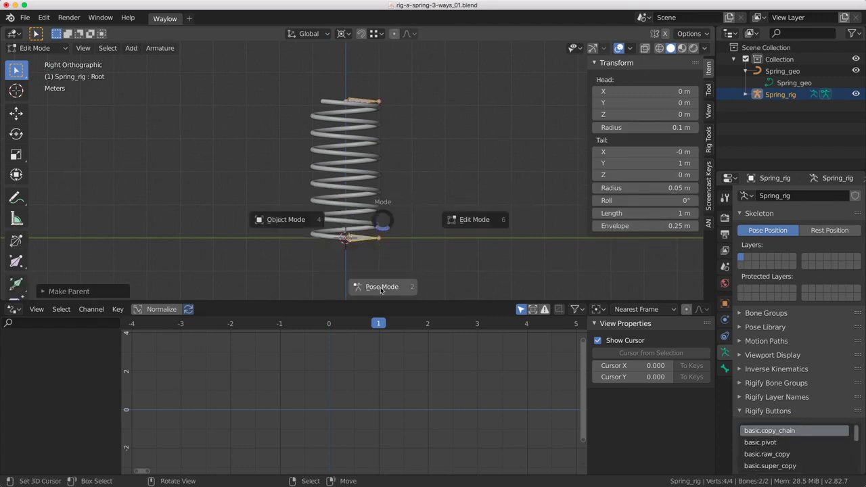
click(377, 269)
click(360, 105)
key(g)
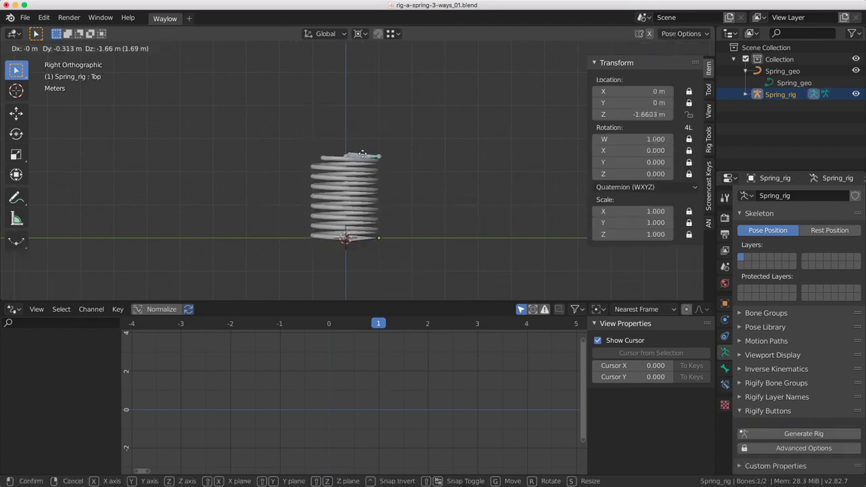
key(Escape)
key(g)
key(Escape)
key(g)
key(Escape)
Add a Limit Location constraint to the Top bone with minimum Z at -2 m and maximum Z at 2 m.
click(724, 384)
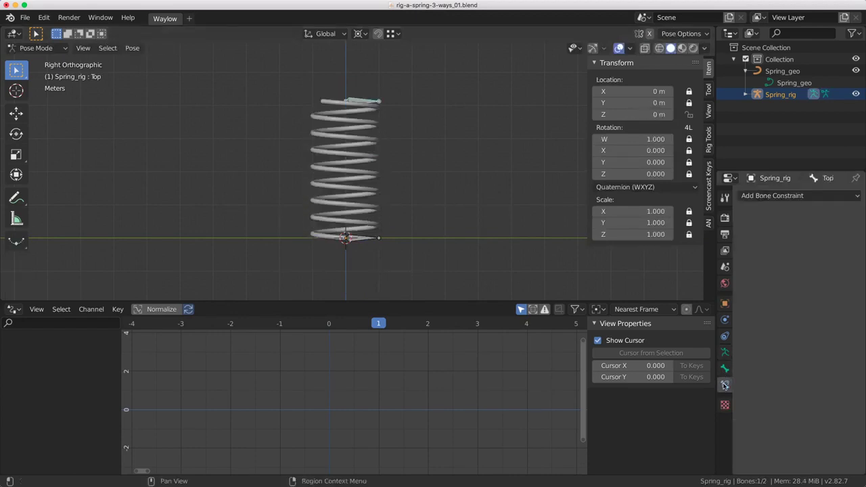
click(777, 196)
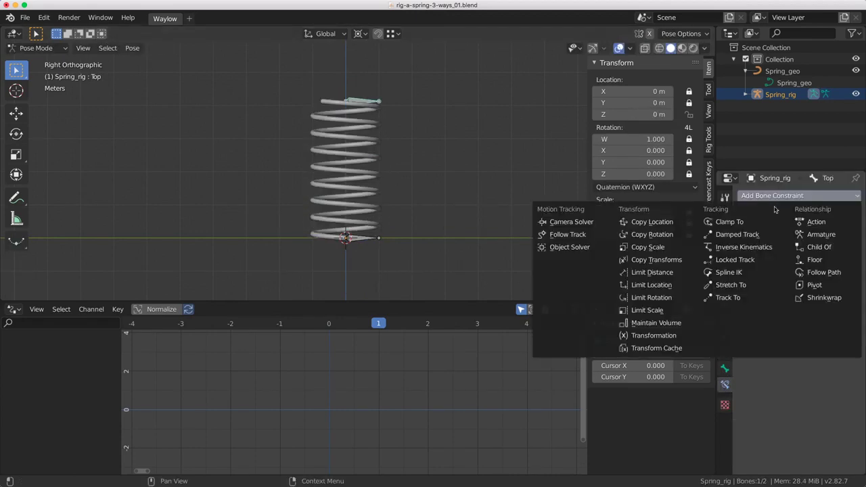
click(651, 285)
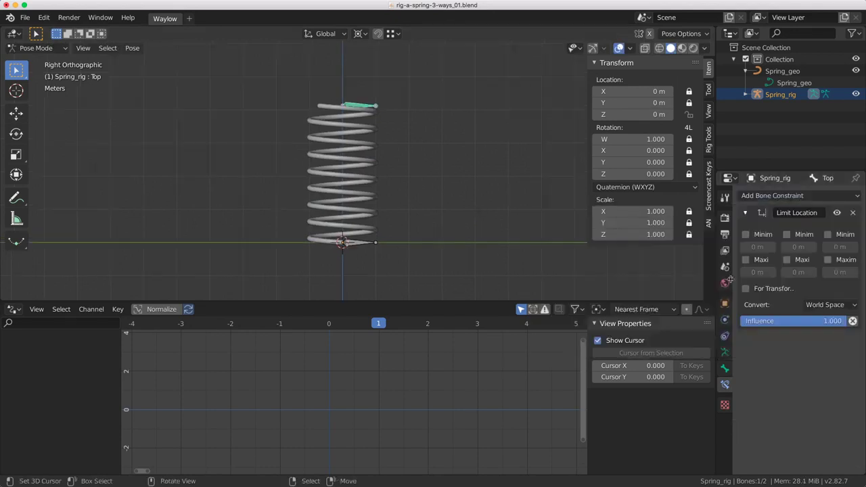
click(826, 235)
click(826, 260)
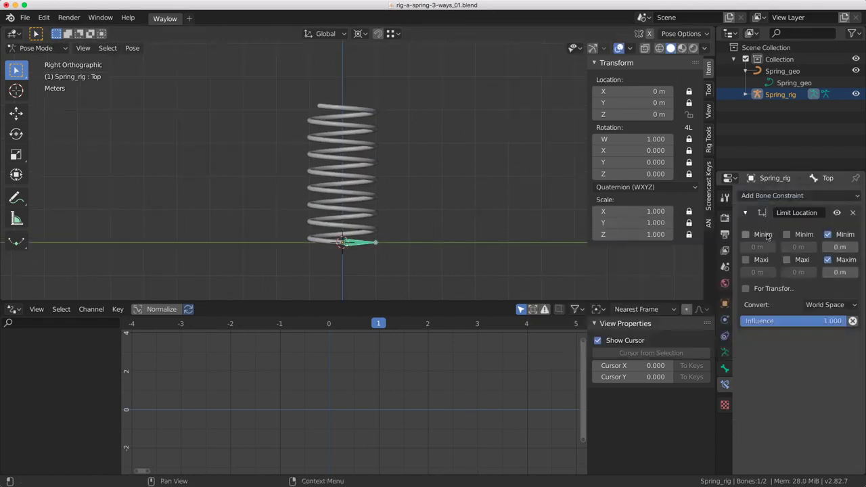
click(838, 247)
text(-2)
click(842, 271)
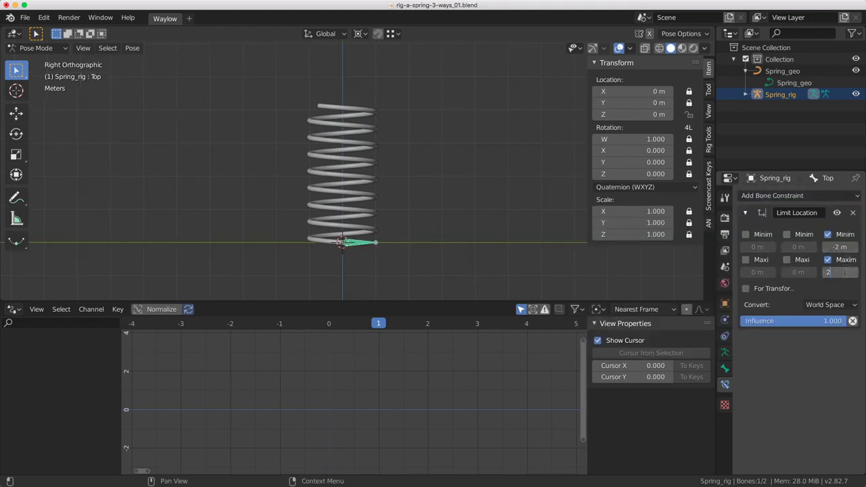
key(Return)
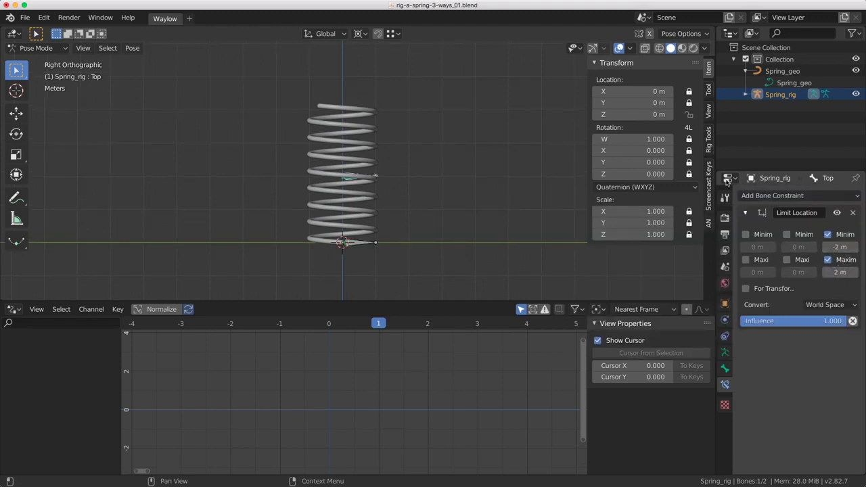
Enable For Transform on the Limit Location constraint and convert it to Local Space.
click(746, 289)
click(830, 305)
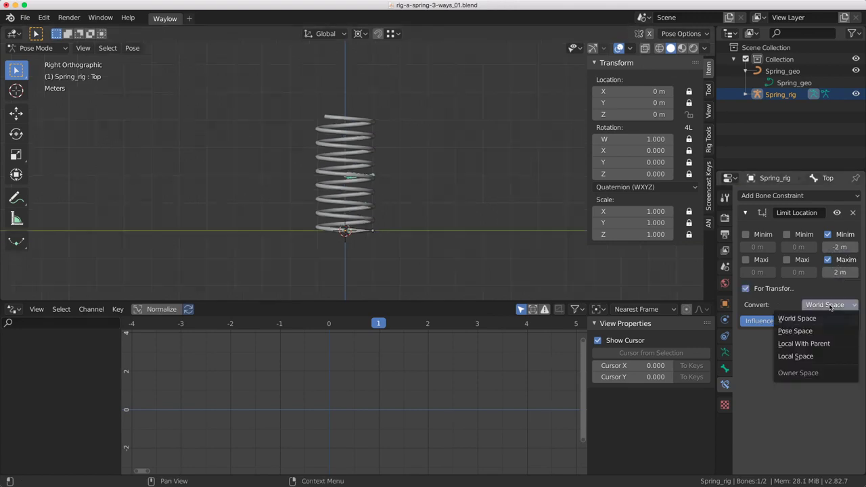
click(821, 357)
Test the Top bone's limited travel with cancelled moves and view the spring at an angle.
key(g)
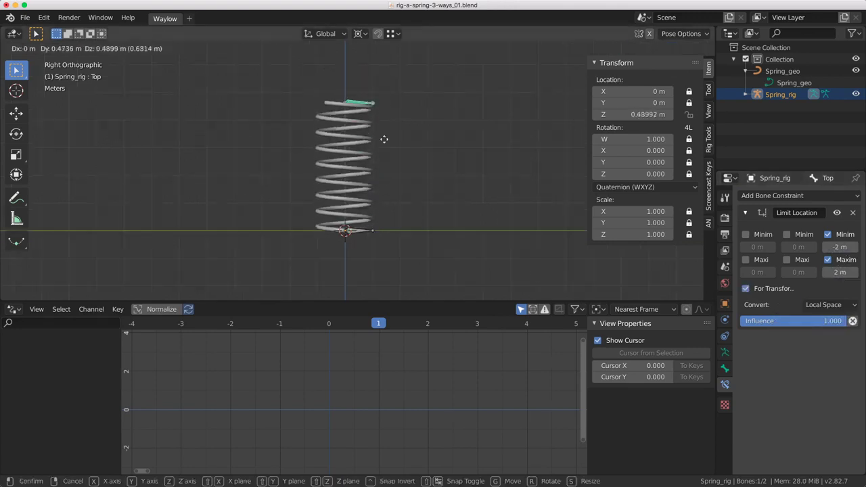
right_click(383, 125)
key(g)
right_click(390, 135)
middle_drag(389, 141, 399, 164)
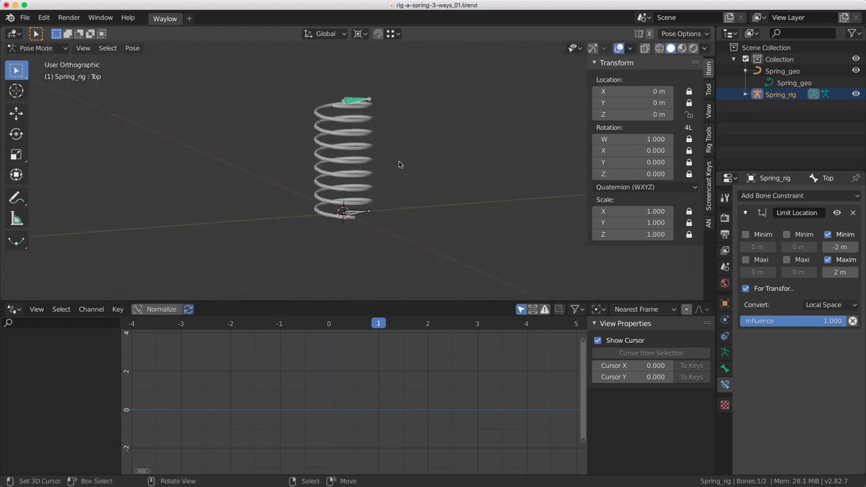
Create a Root-shaped bone widget for the Root bone with a global size of 5.
click(708, 139)
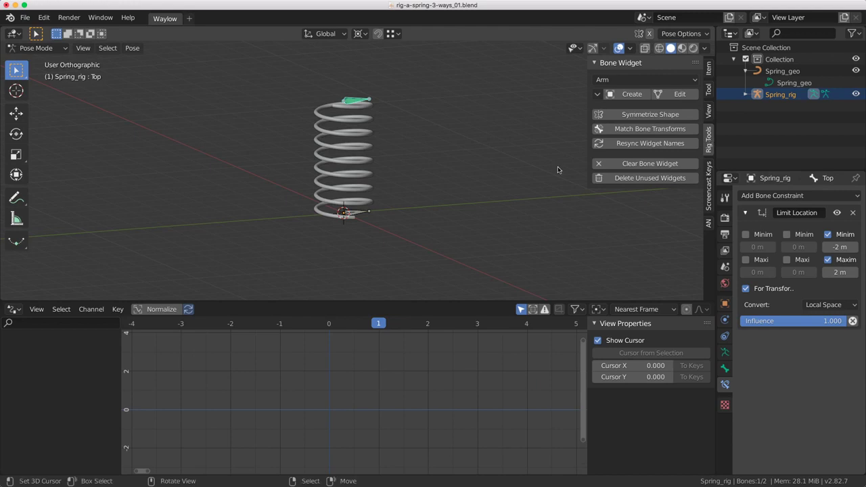
click(366, 211)
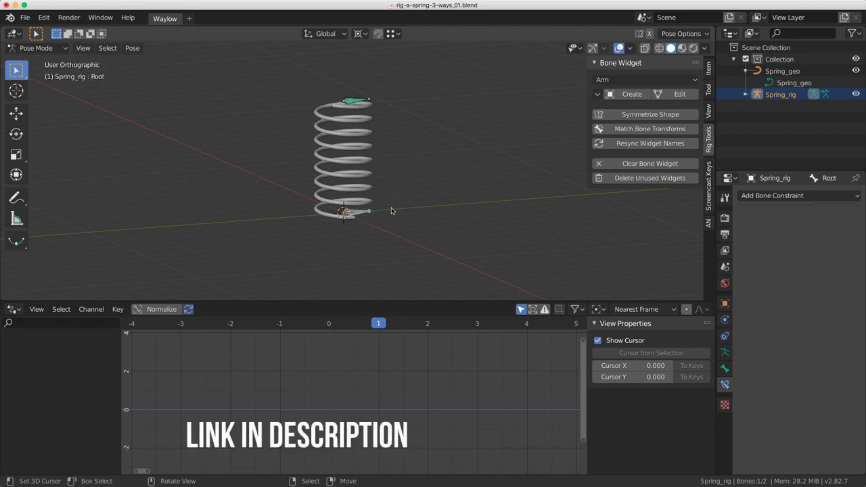
middle_drag(393, 209, 387, 215)
click(643, 79)
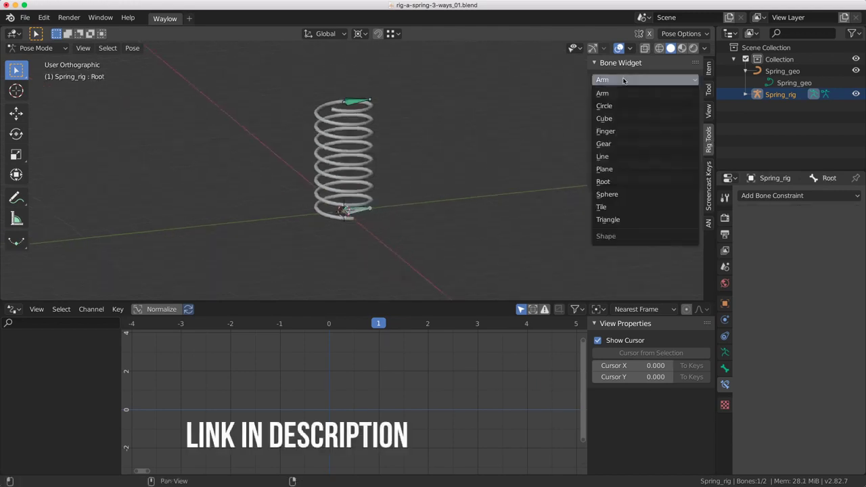
click(630, 182)
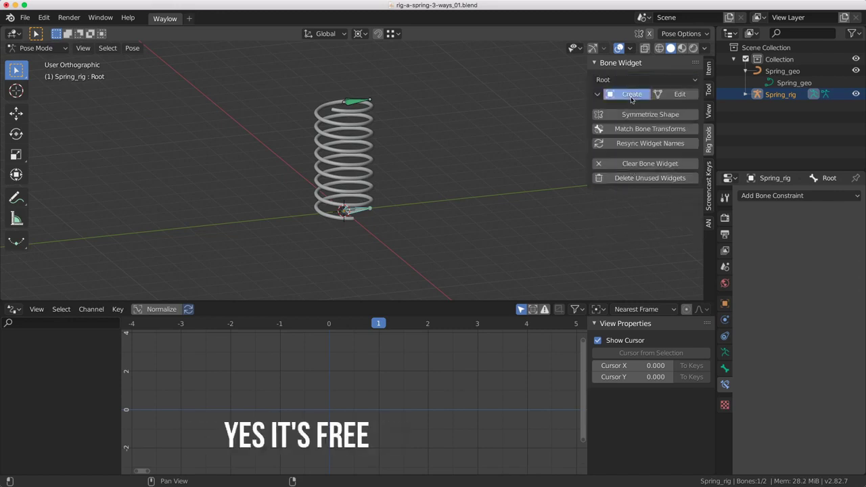
click(629, 94)
click(42, 291)
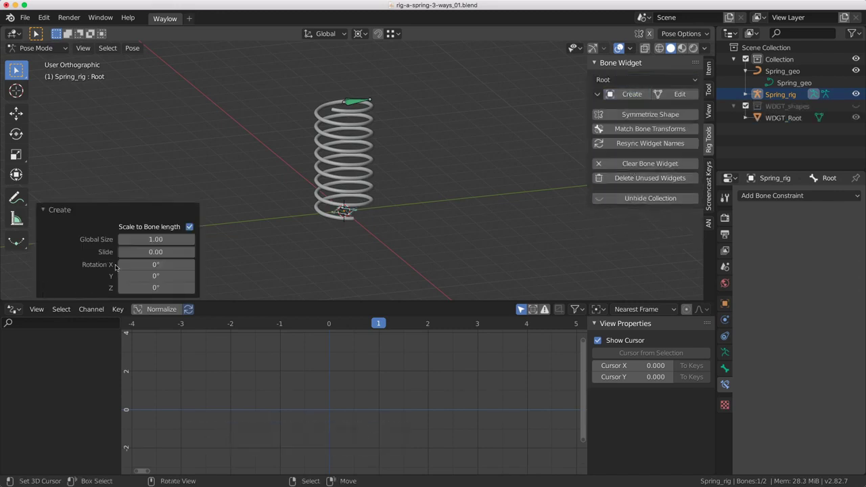
click(154, 239)
text(5)
key(Return)
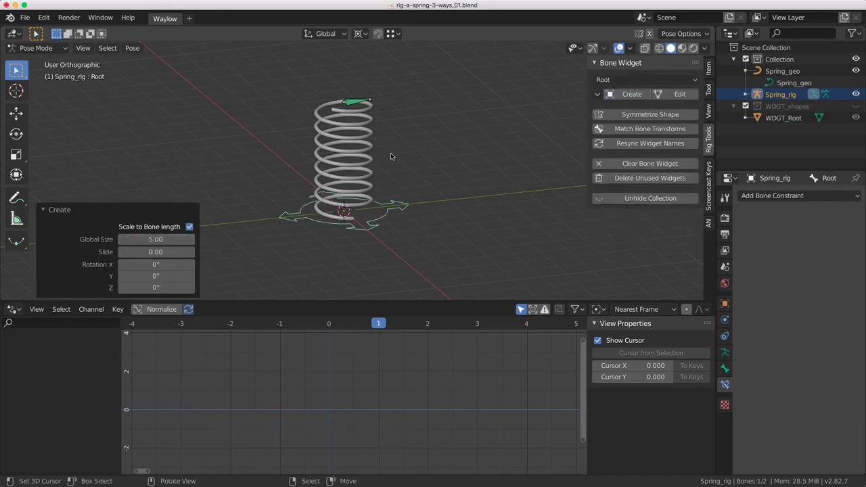
Create a Circle bone widget for the Top bone with a global size of 1 and an X rotation of 90°.
click(359, 99)
click(625, 80)
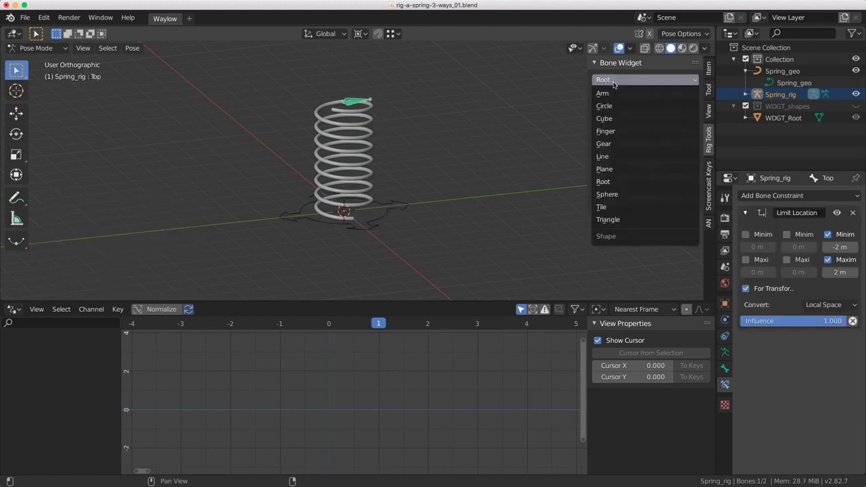
click(628, 107)
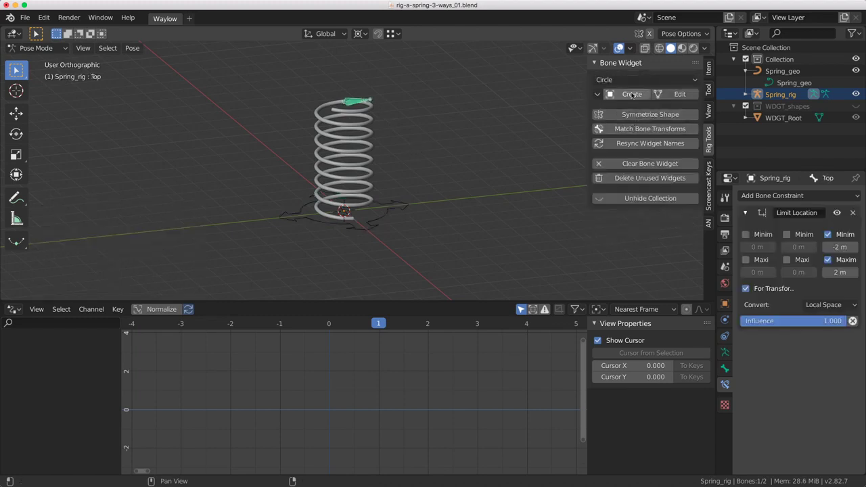
click(631, 94)
click(148, 239)
text(1)
key(Return)
click(156, 264)
text(90)
key(Return)
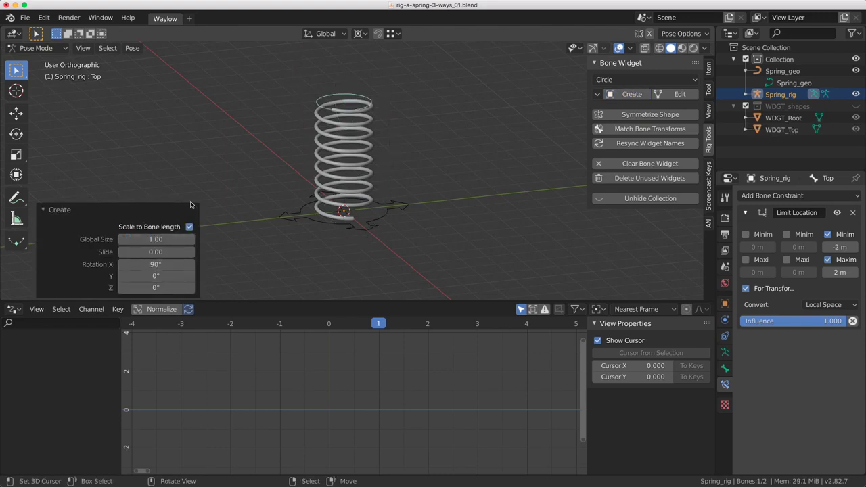
Select the Root bone, add two bone groups to the armature and name the first one Red.
click(386, 216)
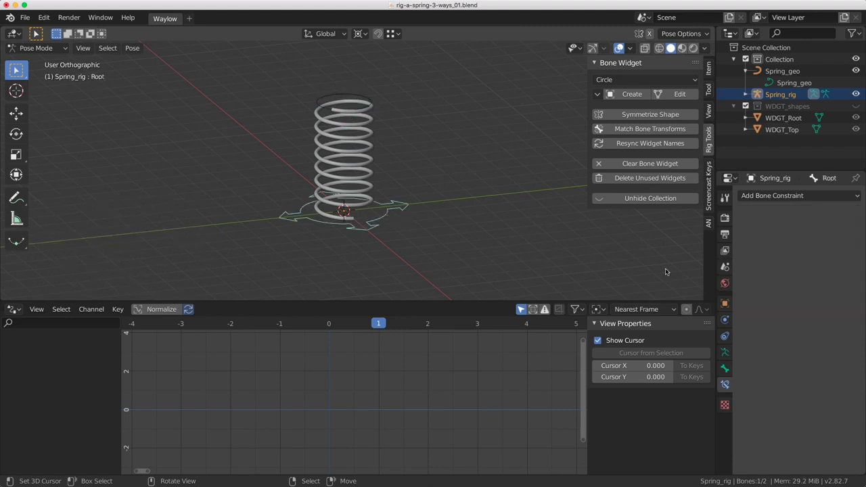
click(724, 351)
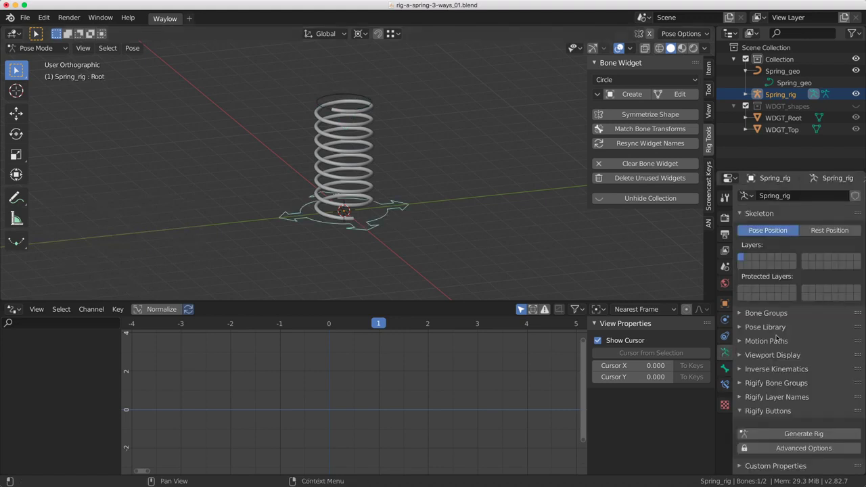
click(766, 313)
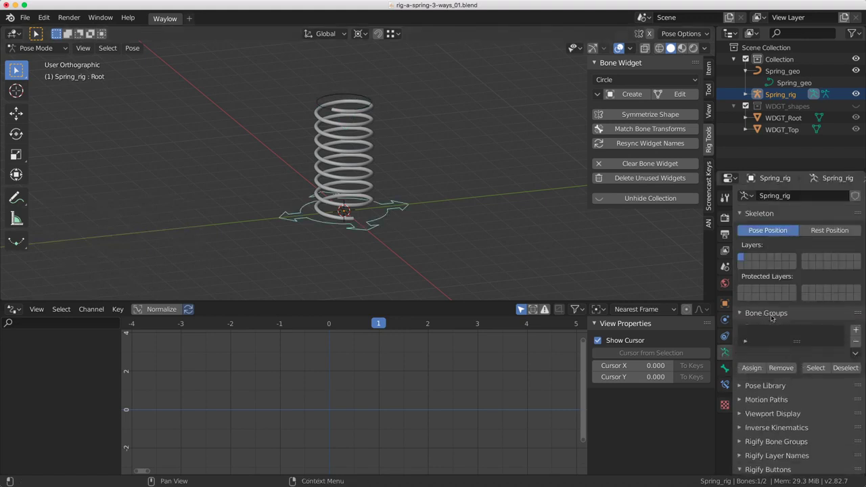
click(856, 330)
click(856, 330)
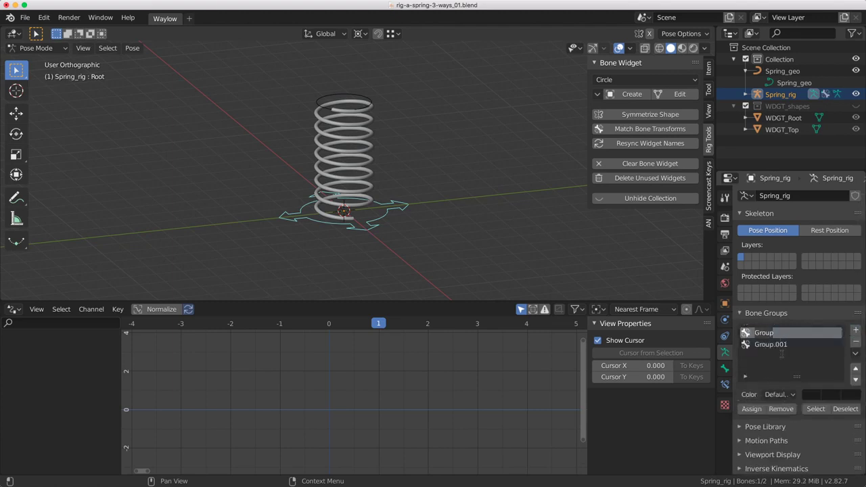
text(Red)
double_click(776, 332)
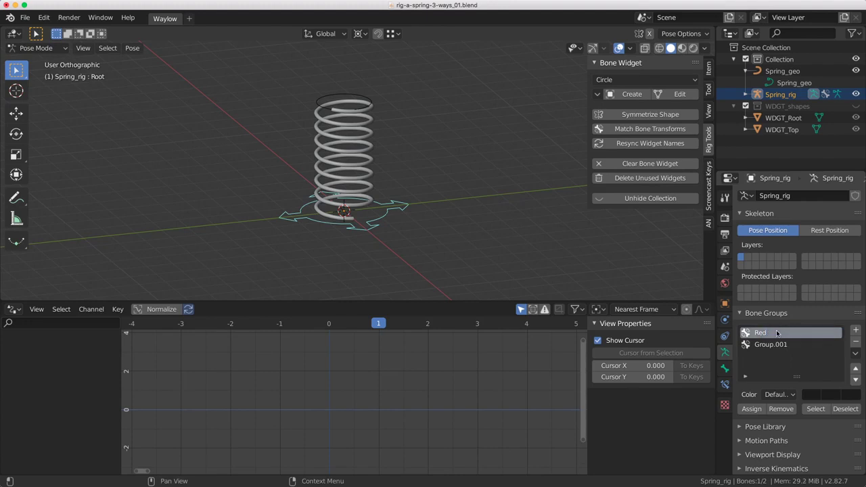
Give the Red bone group 01 - Theme Color Set and assign the Root bone to it.
click(783, 396)
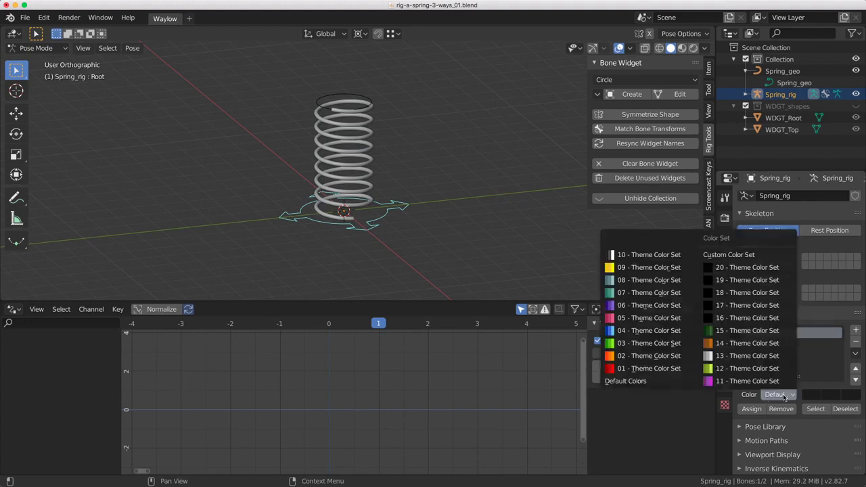
click(673, 369)
click(750, 409)
Assign the Top bone to the second bone group, using 09 - Theme Color Set and the name Yellow.
click(367, 107)
click(771, 344)
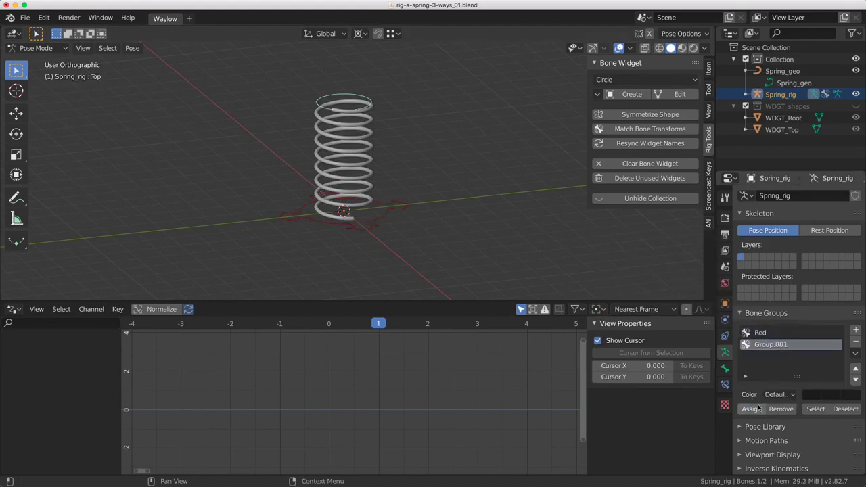
click(774, 395)
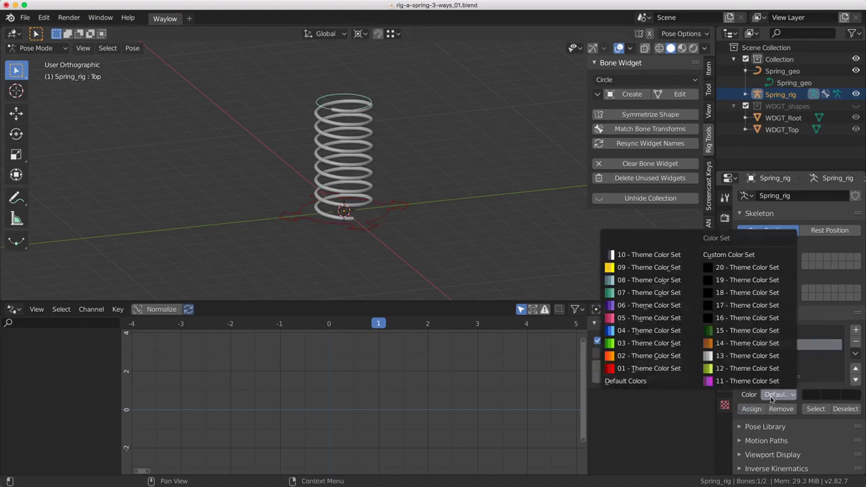
click(629, 267)
double_click(762, 345)
text(Yellow)
key(Return)
Test the Top and Root bone controls with cancelled moves and rotations.
middle_drag(365, 271, 384, 297)
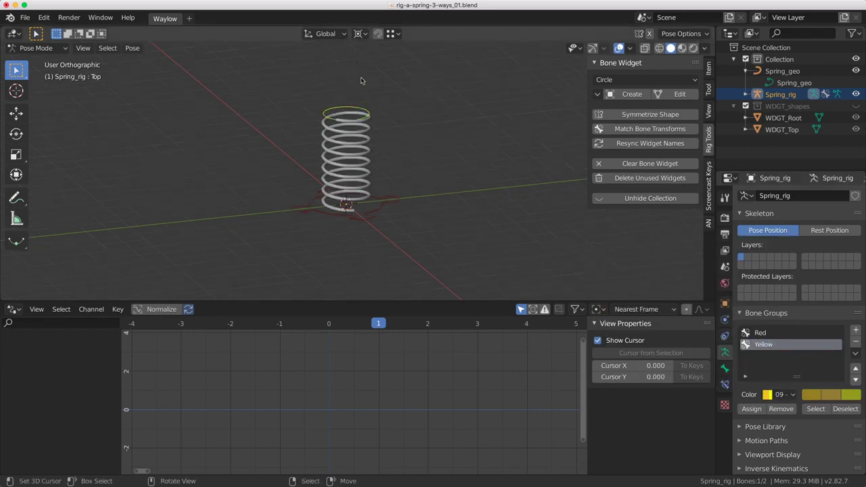
key(g)
right_click(367, 152)
right_click(376, 205)
key(r)
key(Escape)
key(r)
key(Escape)
Parent the Spring_geo curve to the Root bone of Spring_rig using the Bone parenting option.
key(ctrl+Tab)
click(348, 180)
click(369, 191)
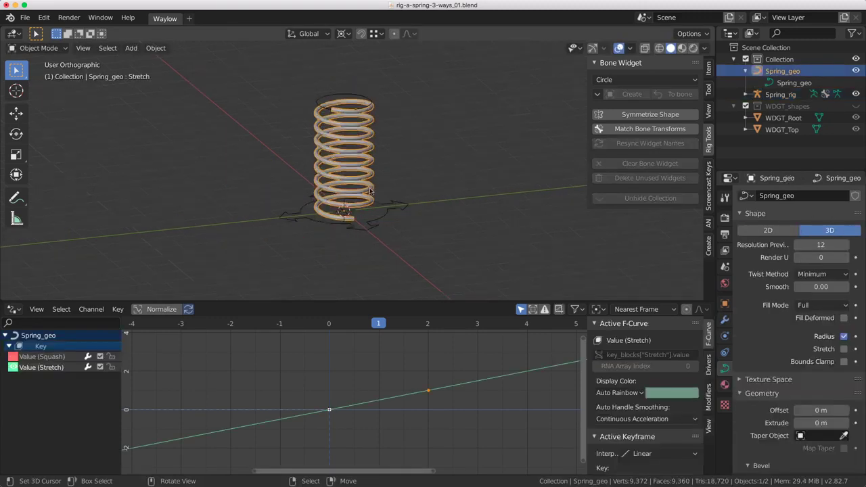
click(384, 215)
key(ctrl+Tab)
click(469, 214)
key(ctrl+Tab)
click(347, 288)
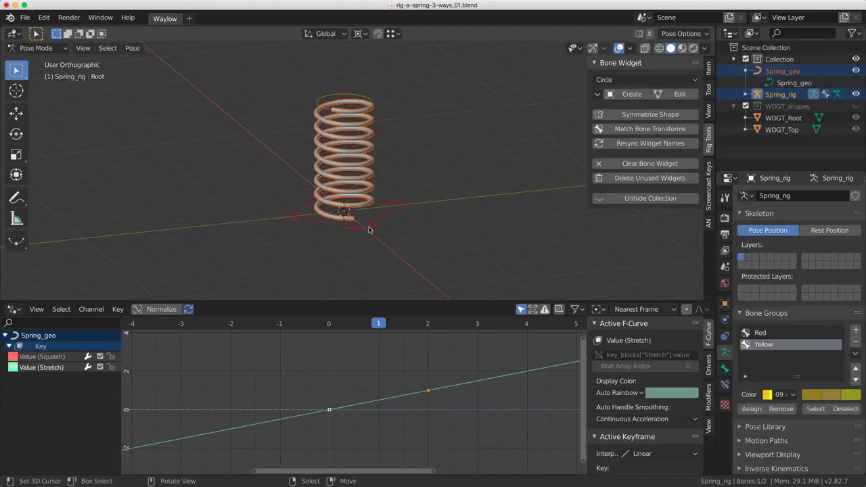
key(ctrl+p)
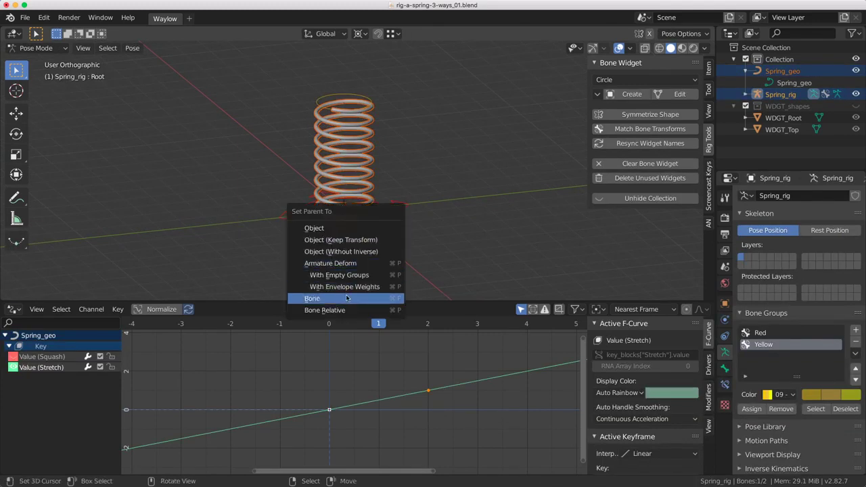
click(369, 295)
Test the parenting by tipping the Root bone onto its side and scaling it by 3.171.
key(r)
right_click(425, 195)
key(r)
click(331, 139)
scroll(332, 139, down, 1)
key(s)
click(404, 181)
scroll(404, 181, down, 4)
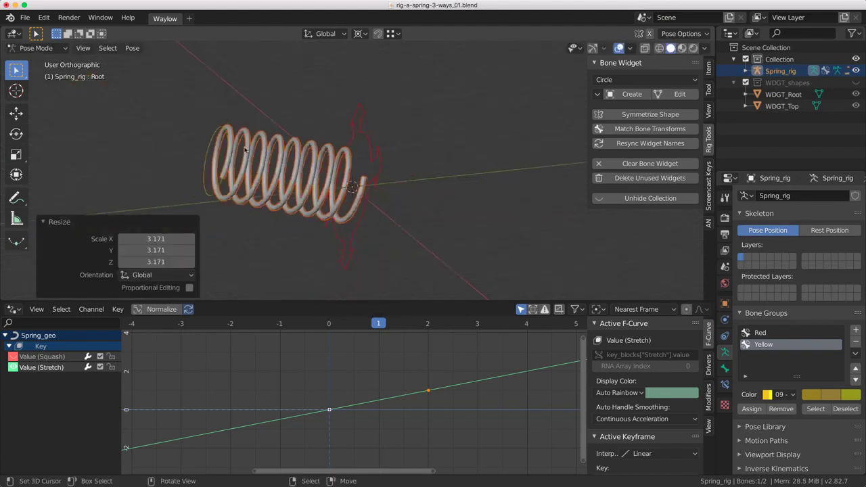
Test the Top bone on the tipped spring with a cancelled move and clear the rotation of all bones.
right_click(217, 134)
key(s)
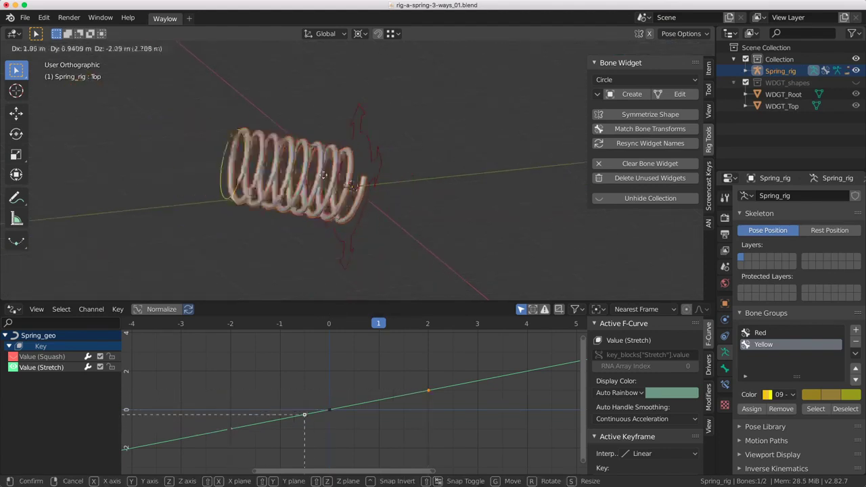
right_click(374, 181)
key(a)
key(alt+r)
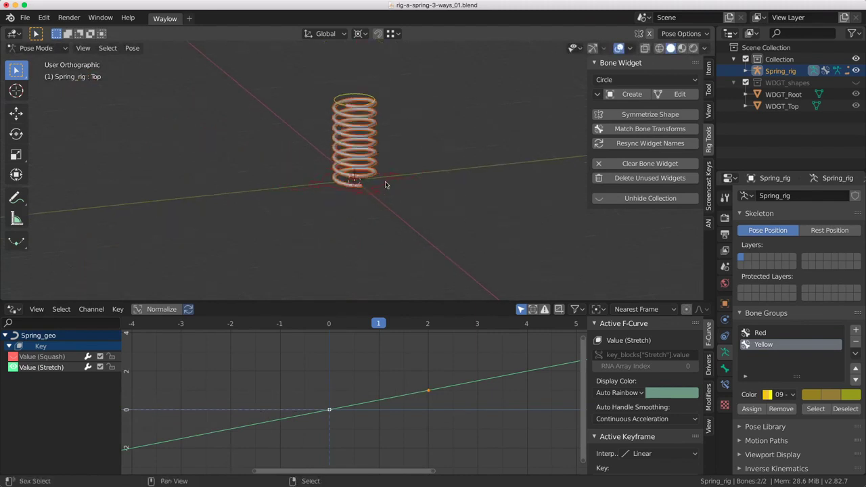